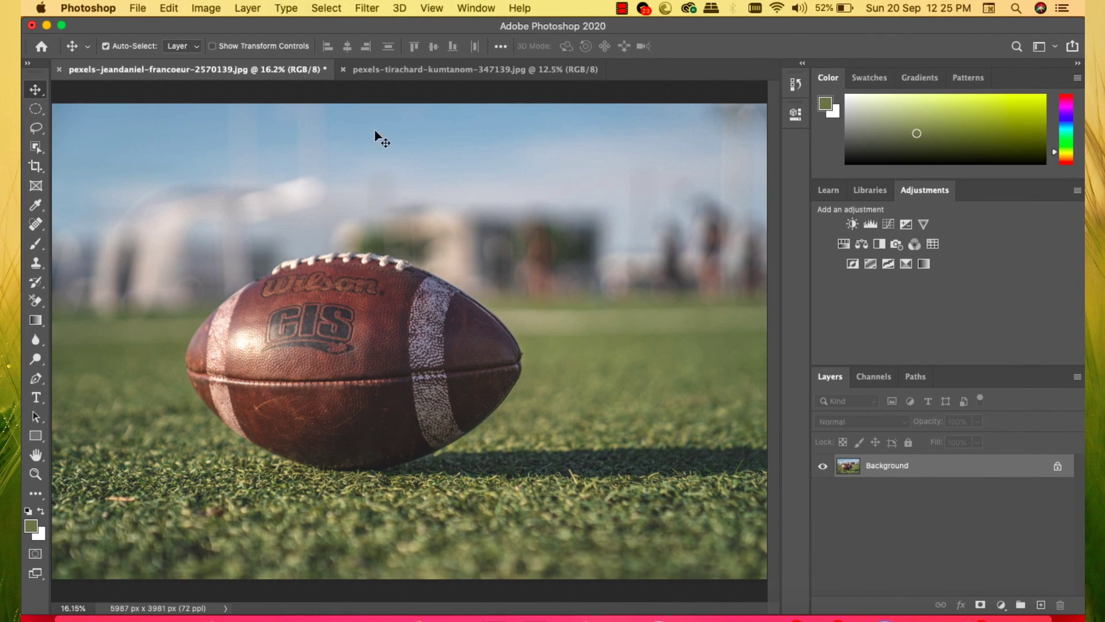
Select the football with a tight elliptical marquee and drag it toward the wooden table photo.
click(414, 69)
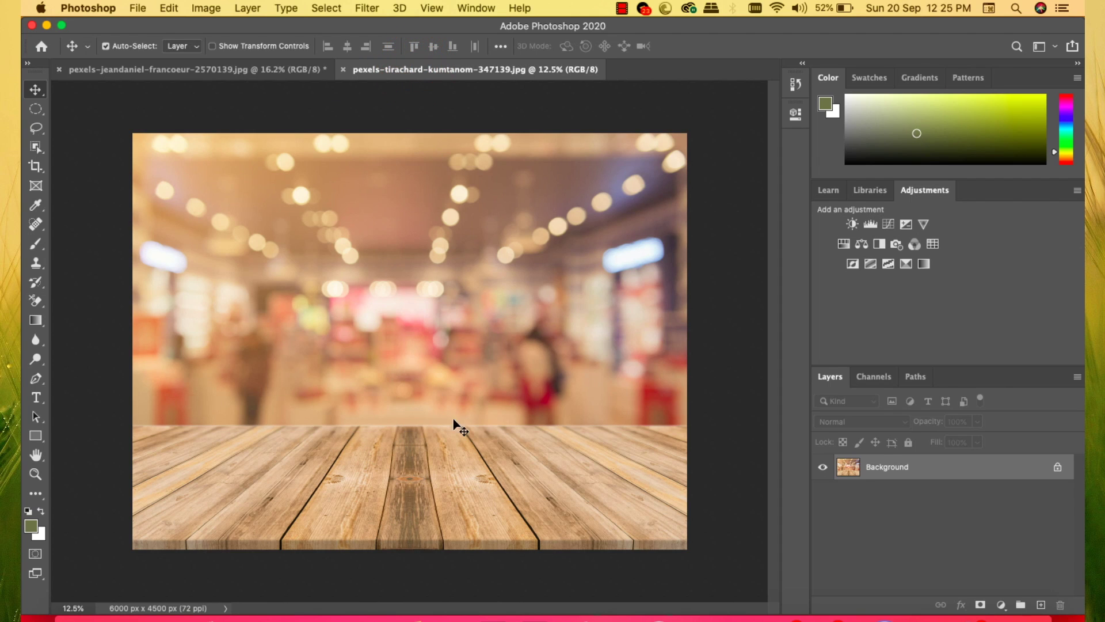
click(242, 69)
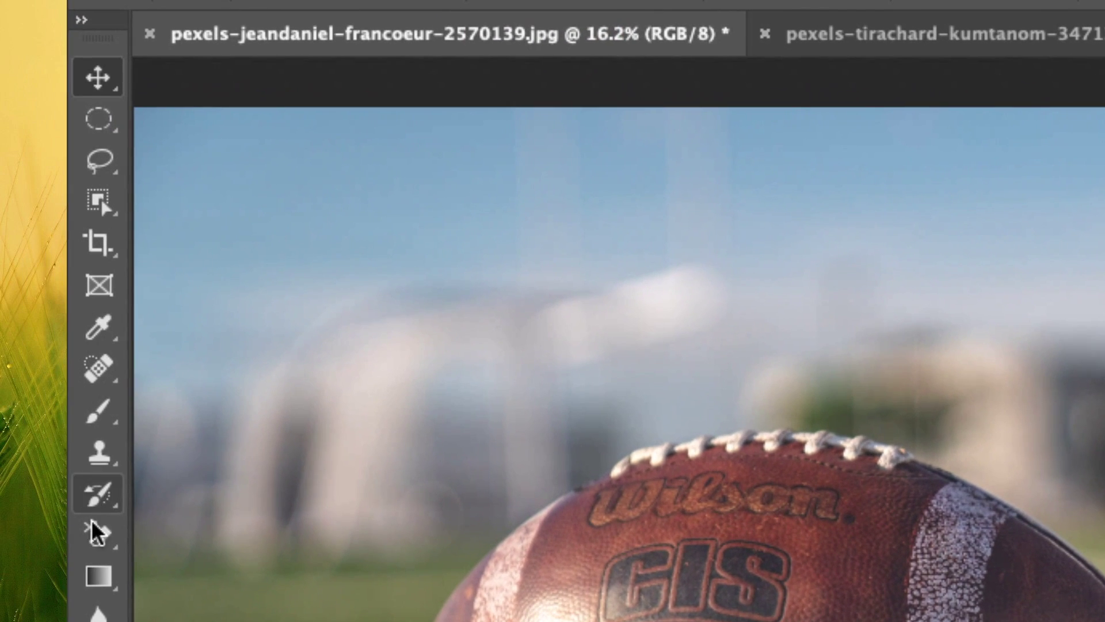
click(105, 131)
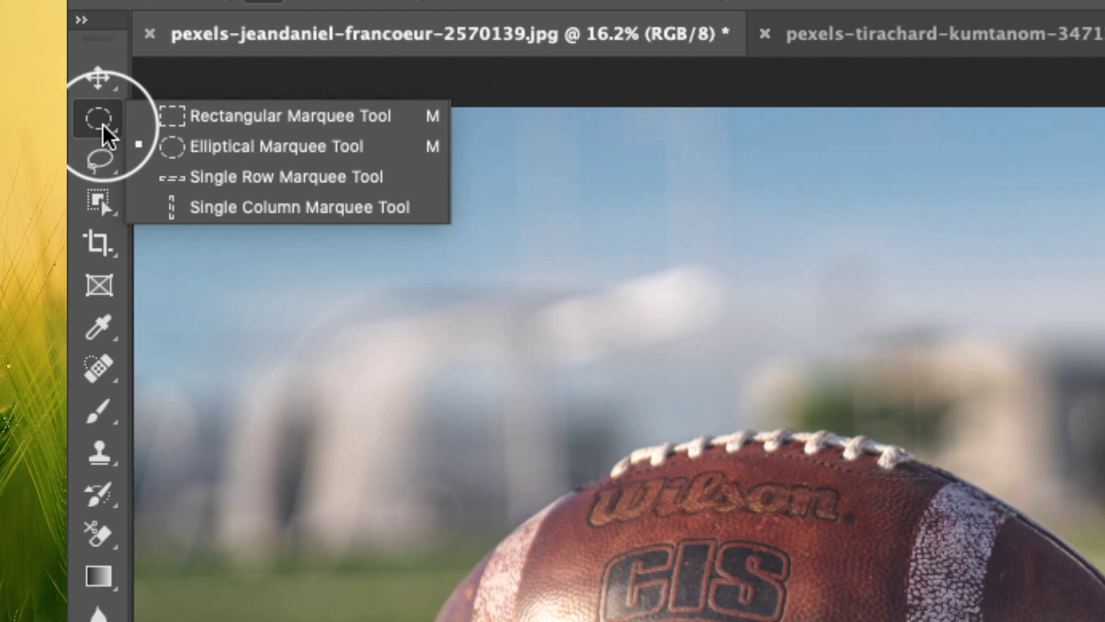
click(258, 145)
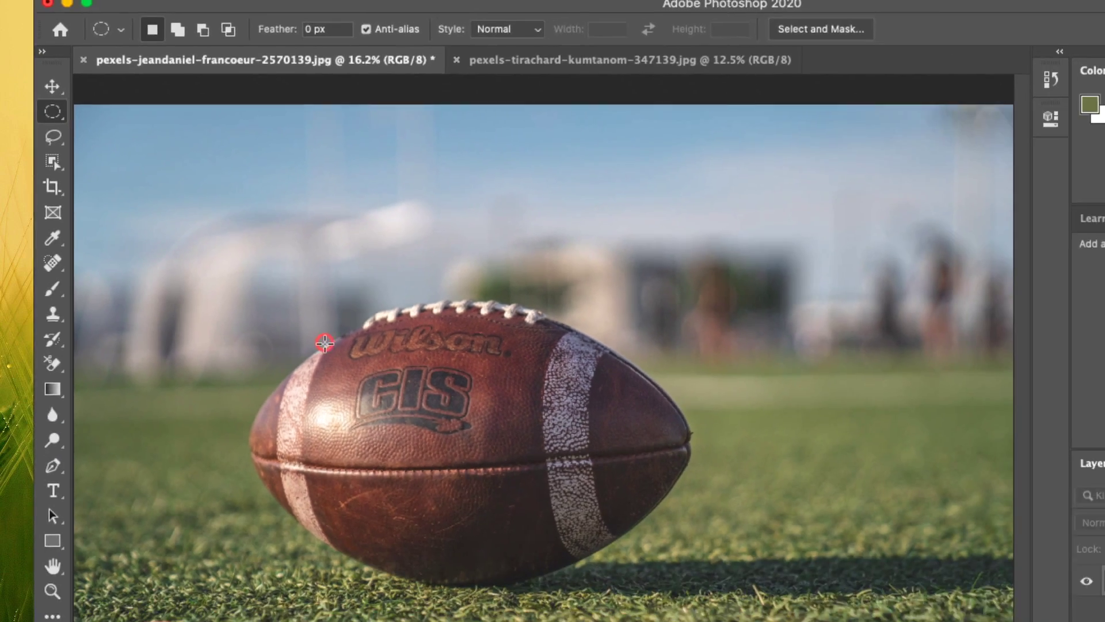
mouse_move(243, 285)
mouse_down()
mouse_move(388, 386)
mouse_move(527, 444)
mouse_move(513, 457)
mouse_move(541, 473)
mouse_move(402, 391)
mouse_up()
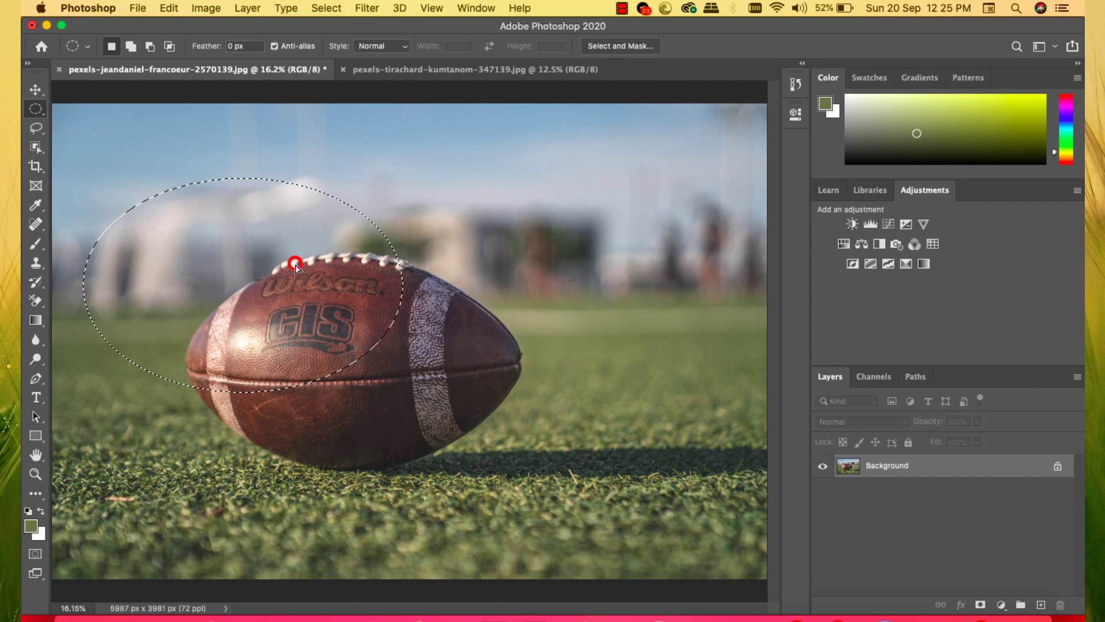
drag(295, 265, 387, 330)
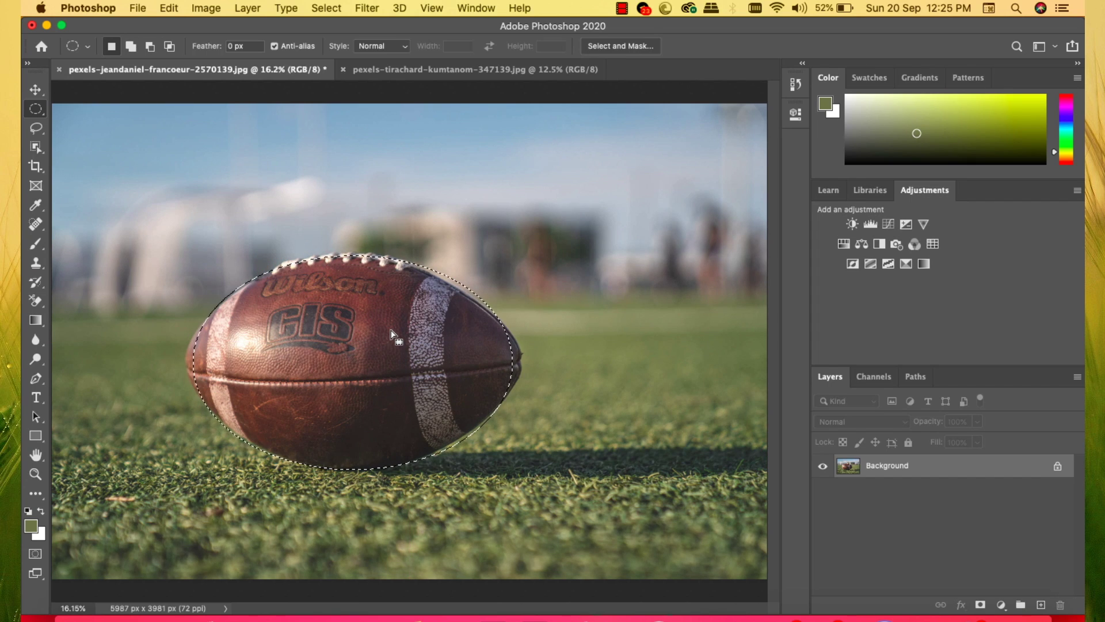
click(35, 89)
mouse_move(360, 294)
mouse_down()
mouse_move(430, 145)
mouse_move(435, 65)
mouse_up()
Drop the football into the table photo, scale it to about 84–86%, and seat it on the tabletop.
drag(444, 360, 328, 383)
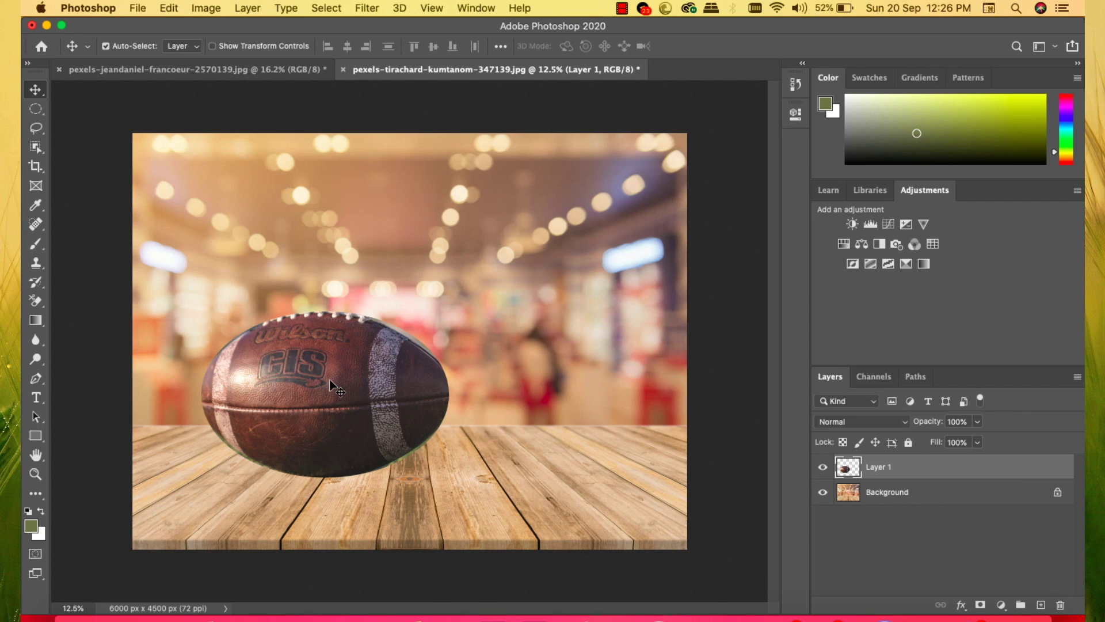
key(ctrl+t)
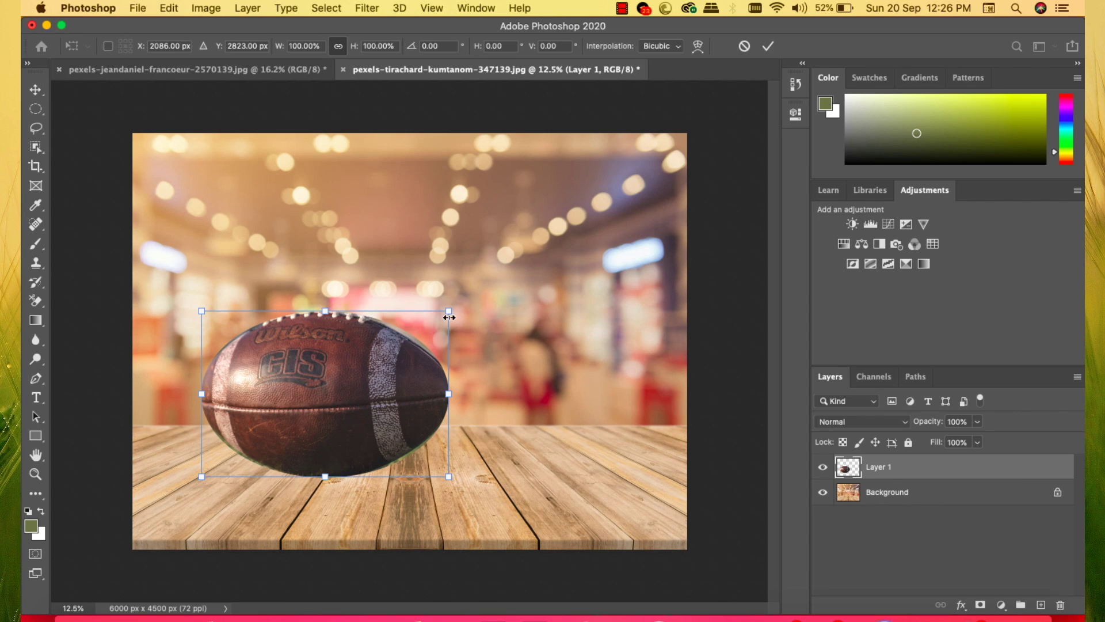
drag(449, 311, 401, 320)
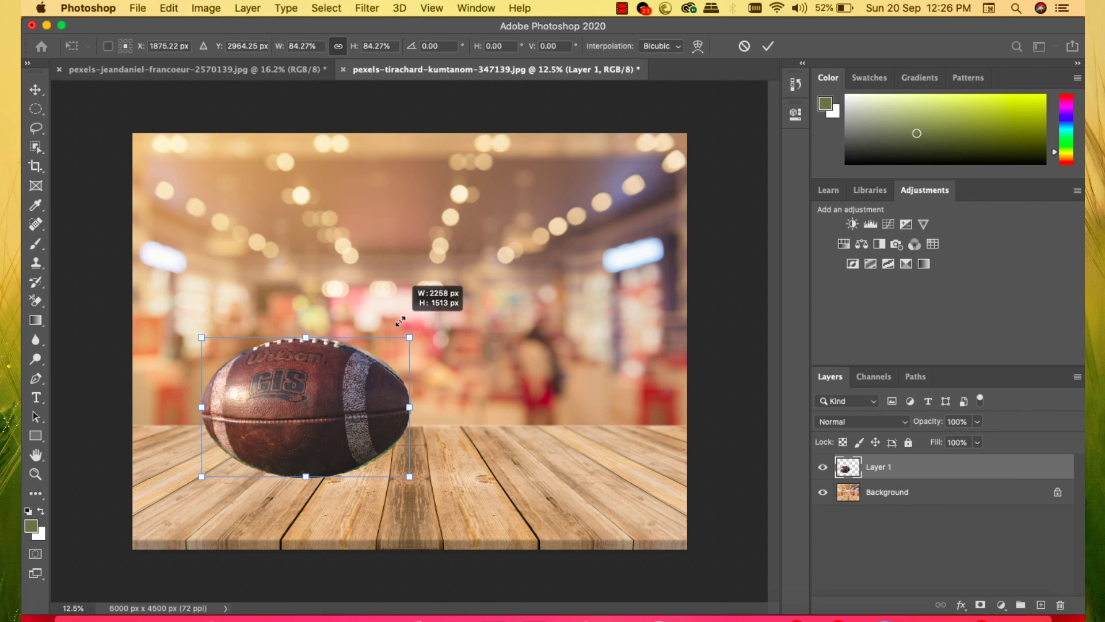
drag(339, 393, 360, 397)
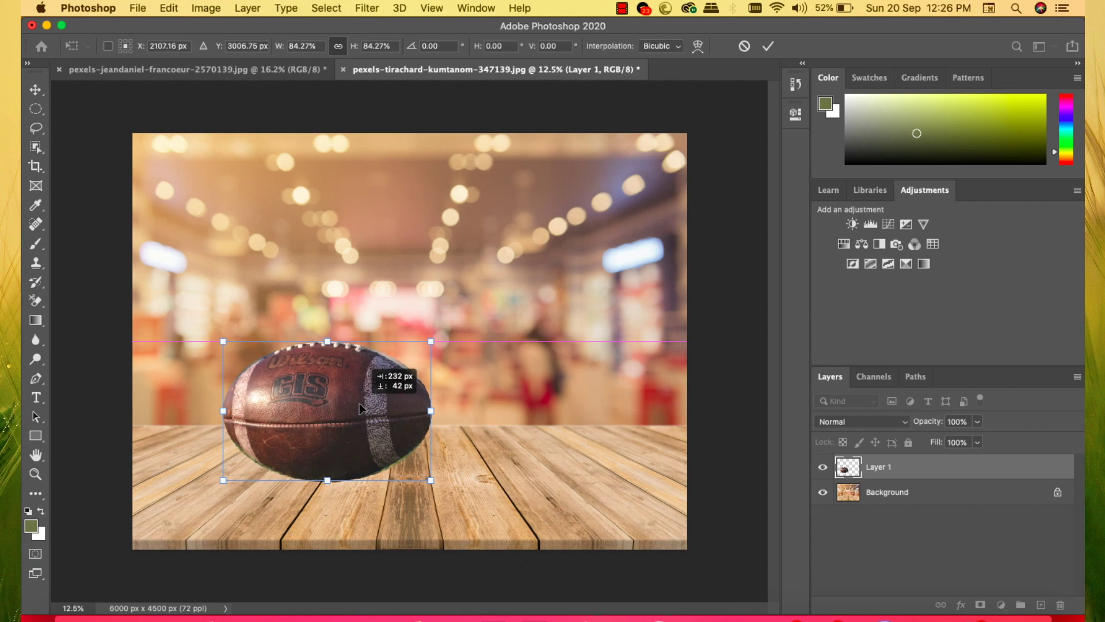
drag(432, 342, 441, 337)
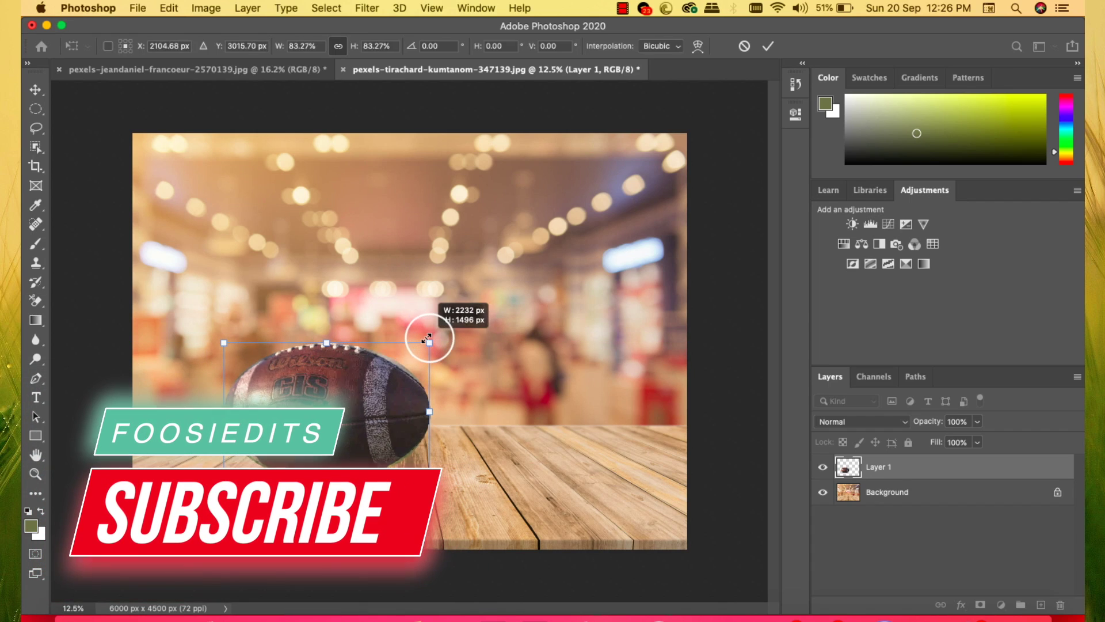
drag(377, 390, 393, 385)
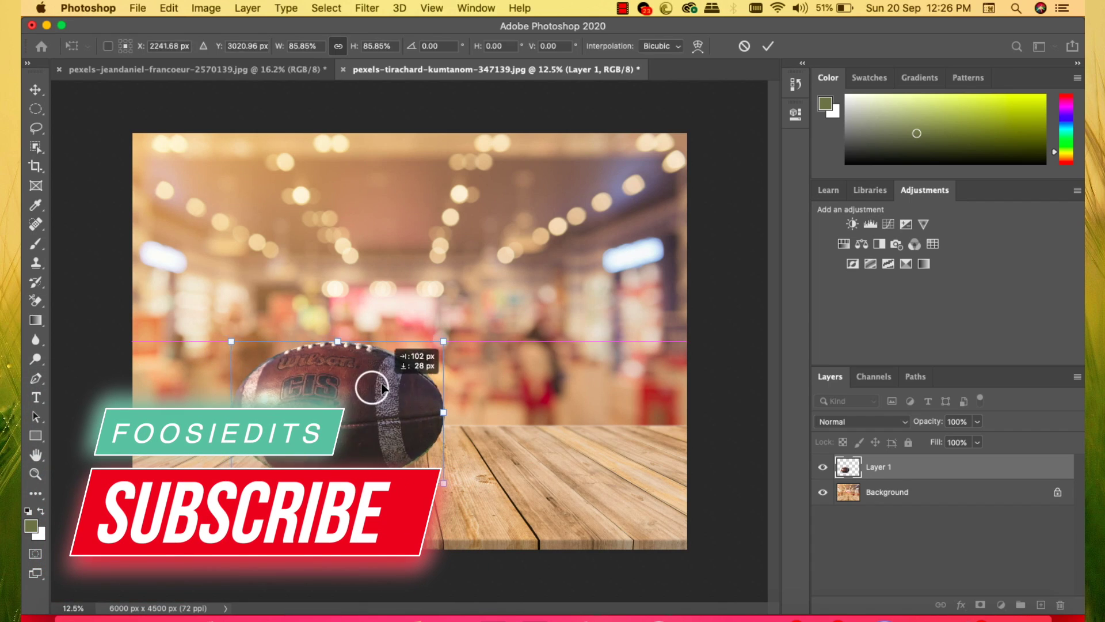
key(Return)
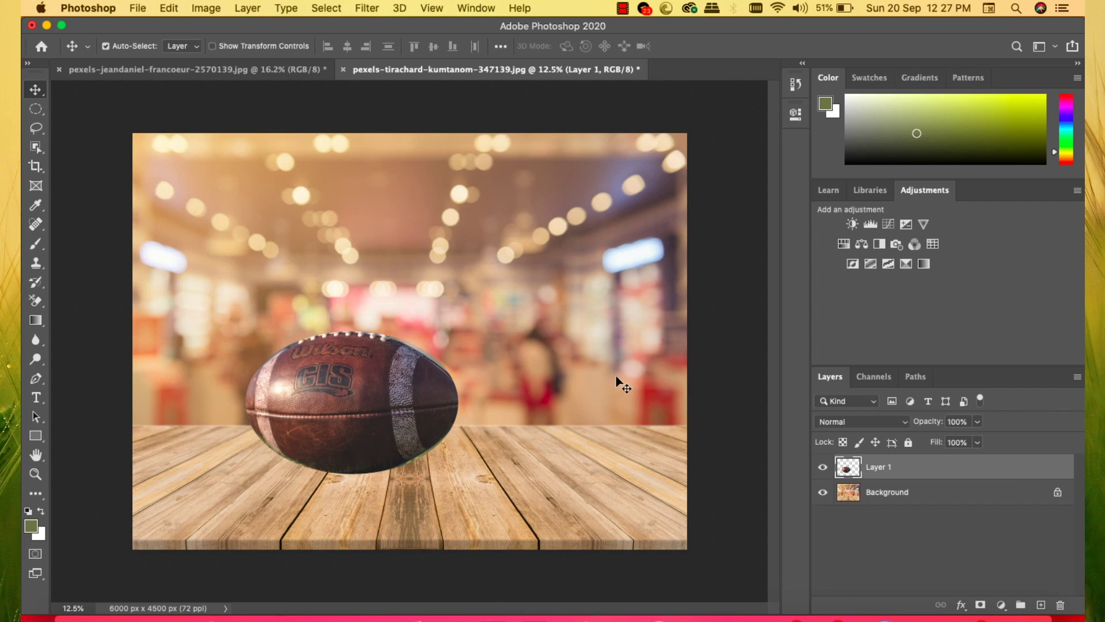
Convert Layer 1 to a smart object and open its Layer Style settings.
right_click(861, 467)
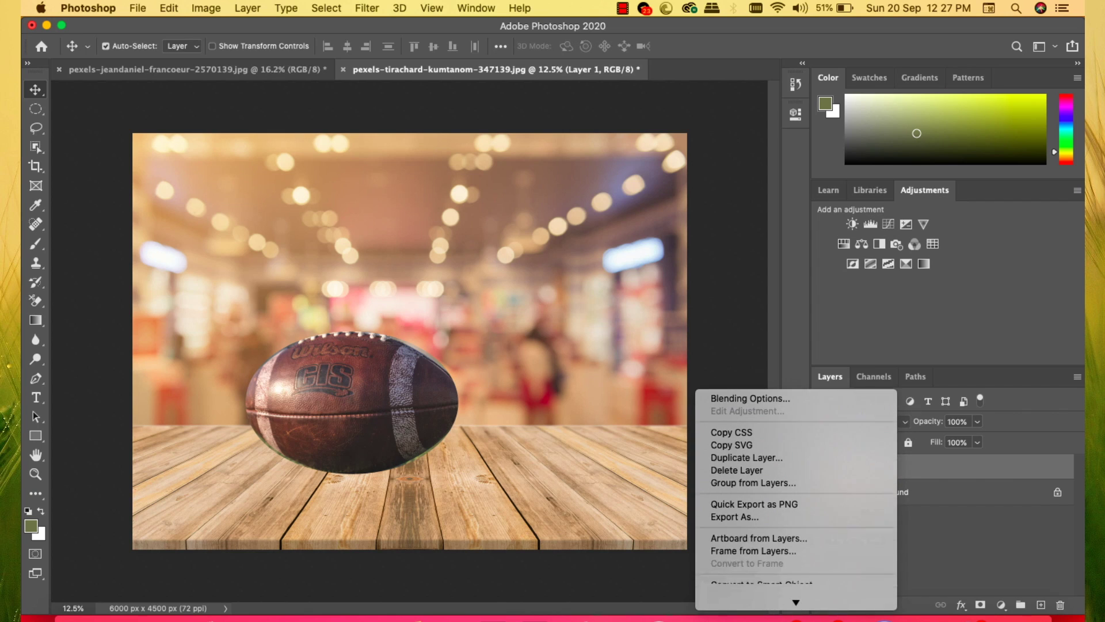
click(804, 432)
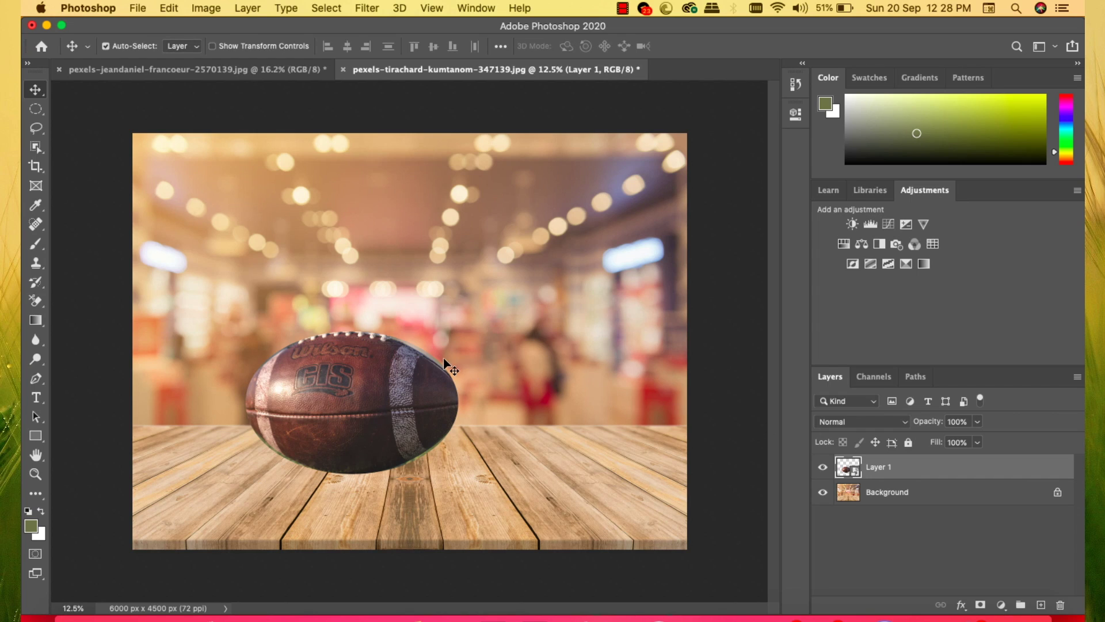
double_click(977, 475)
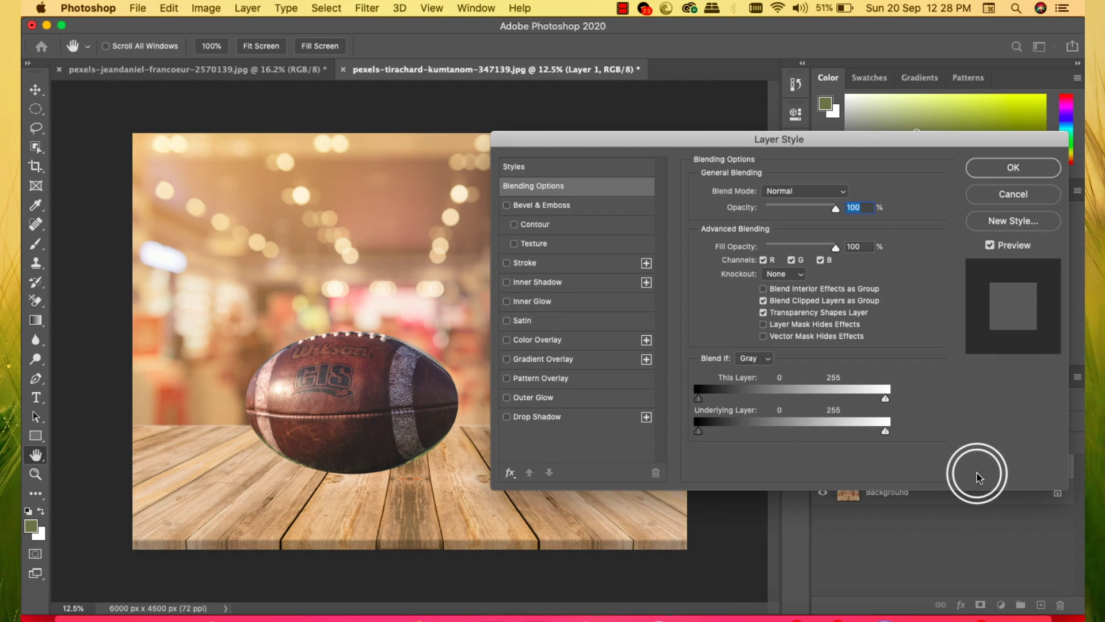
drag(707, 144, 721, 181)
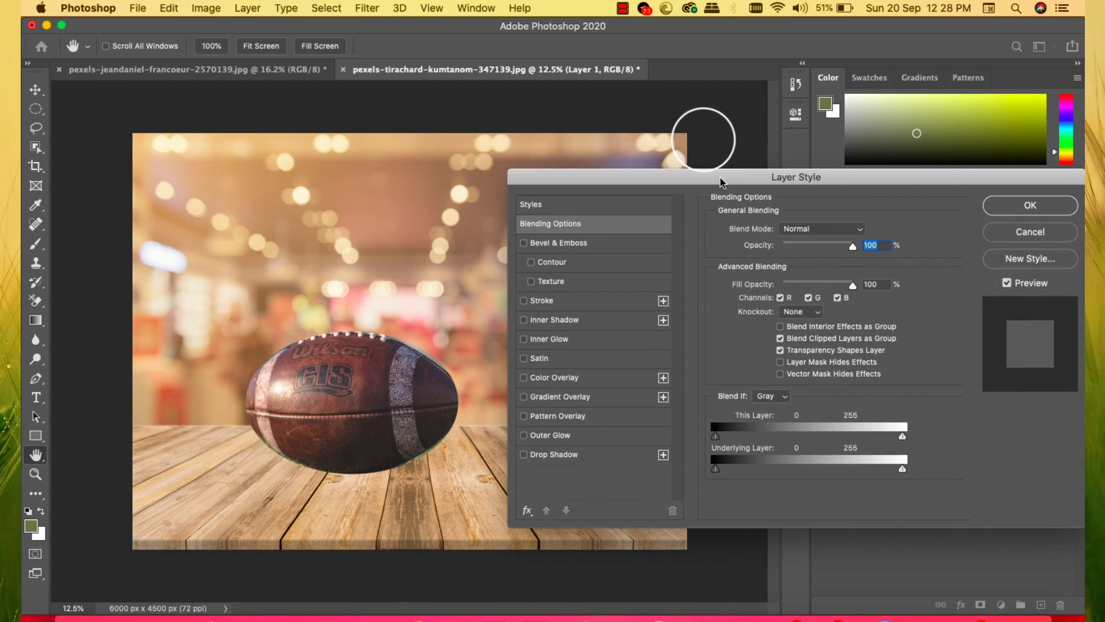
Add a black drop shadow: 100% opacity, angle 175°, distance 593, spread 15, size 32.
click(525, 455)
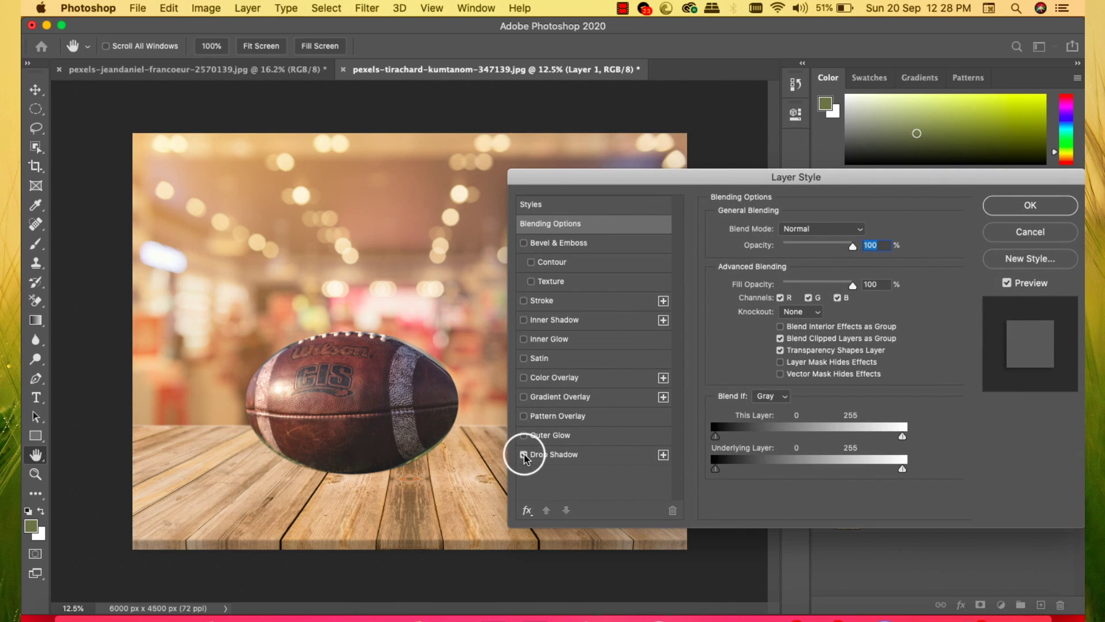
click(586, 461)
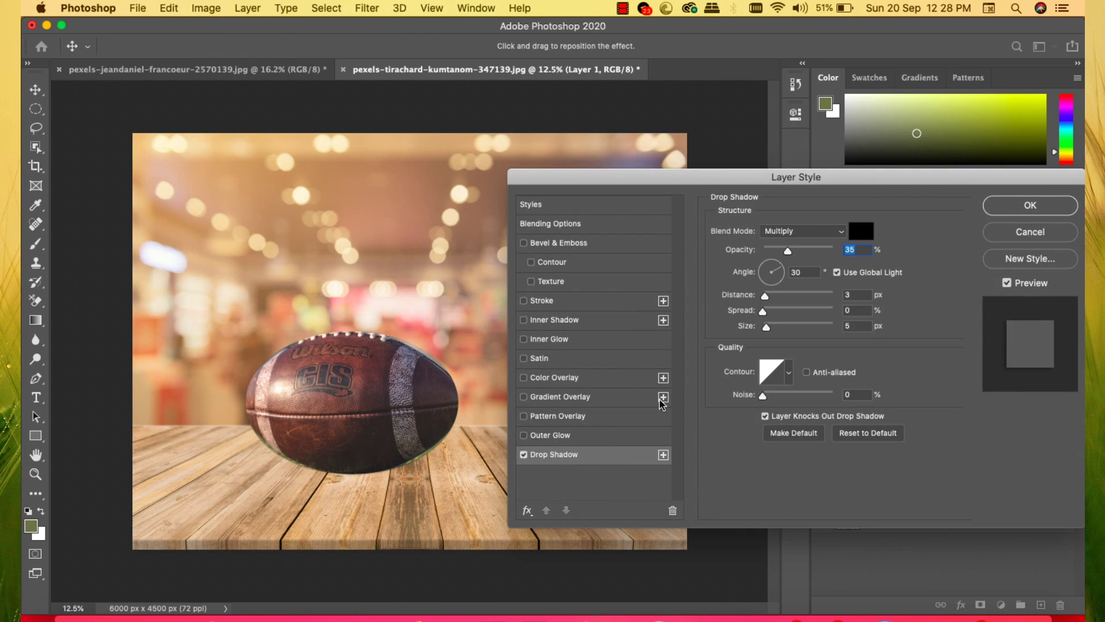
drag(751, 185, 723, 102)
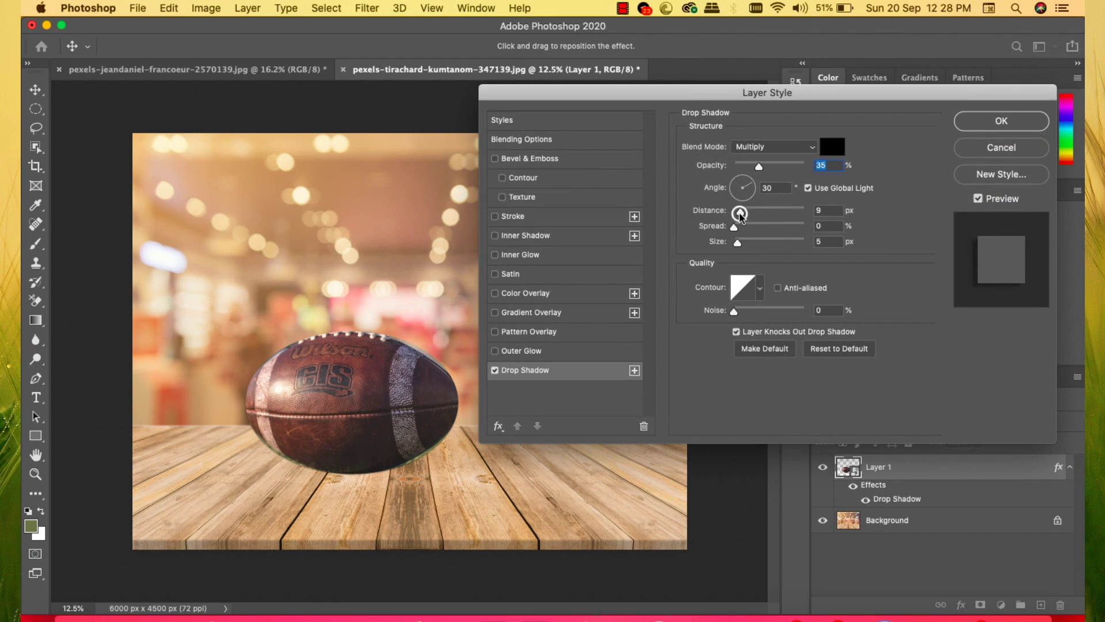
drag(737, 228, 747, 242)
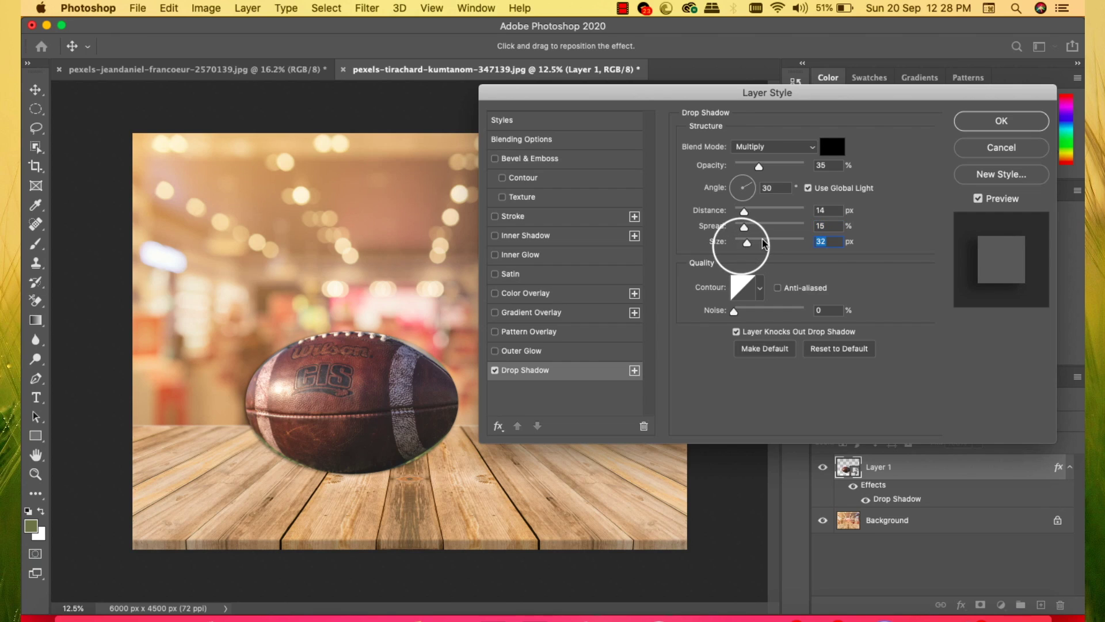
drag(715, 106, 763, 50)
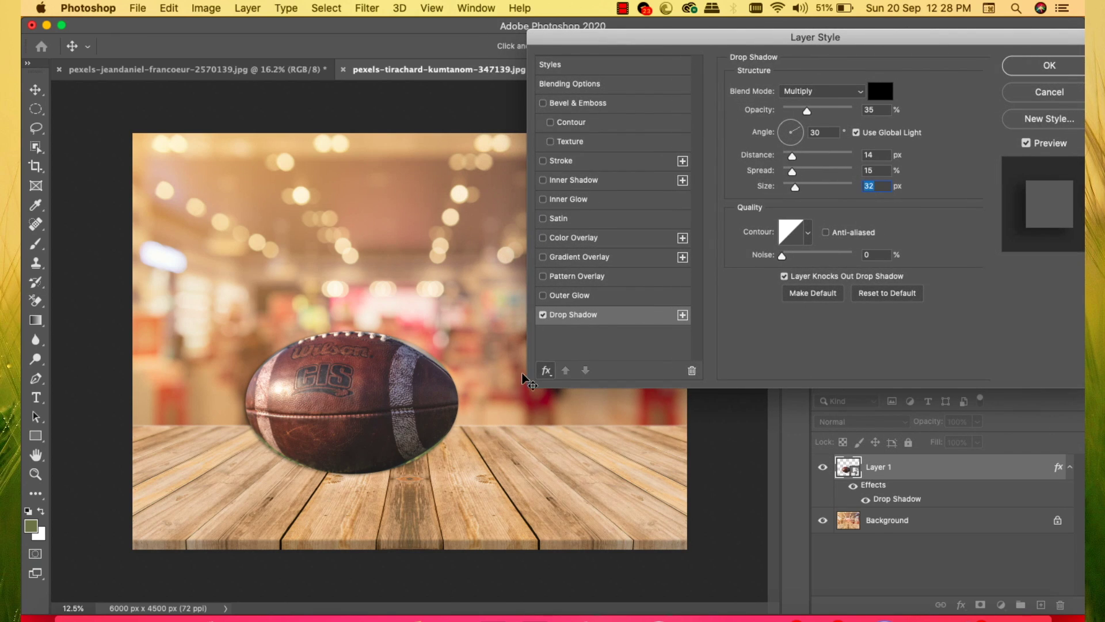
mouse_move(458, 417)
mouse_down()
mouse_move(545, 443)
mouse_move(518, 424)
mouse_up()
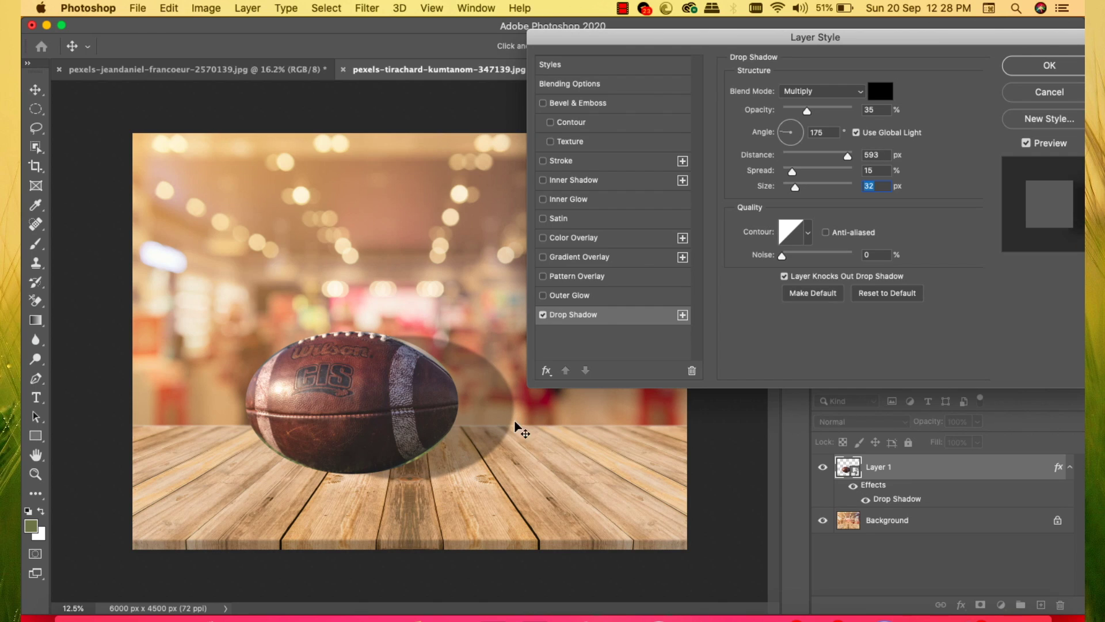
drag(807, 111, 860, 114)
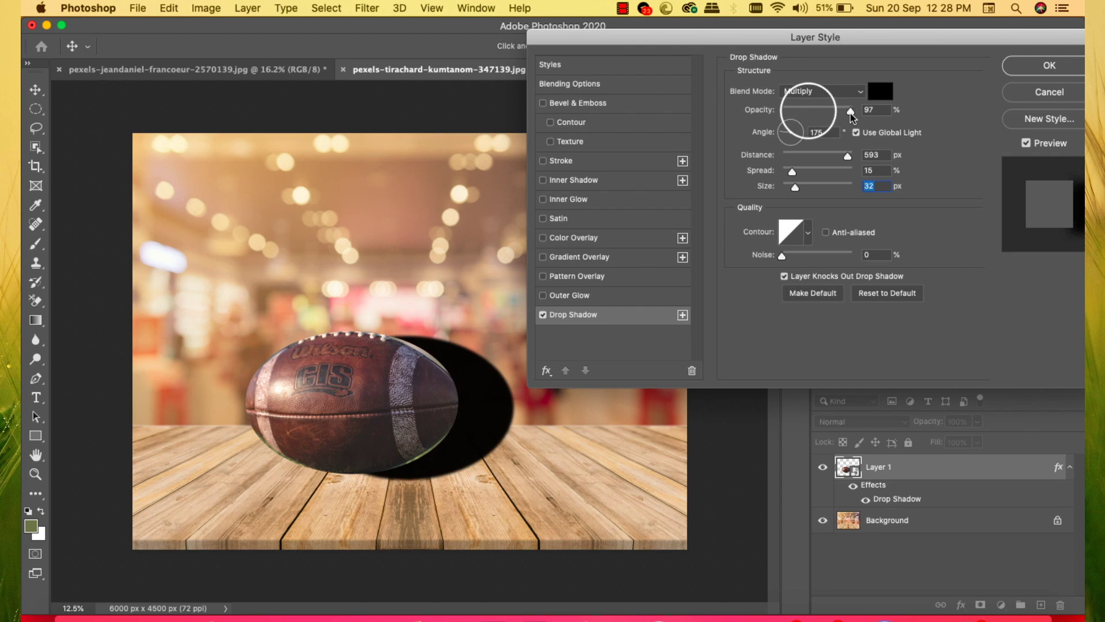
click(862, 118)
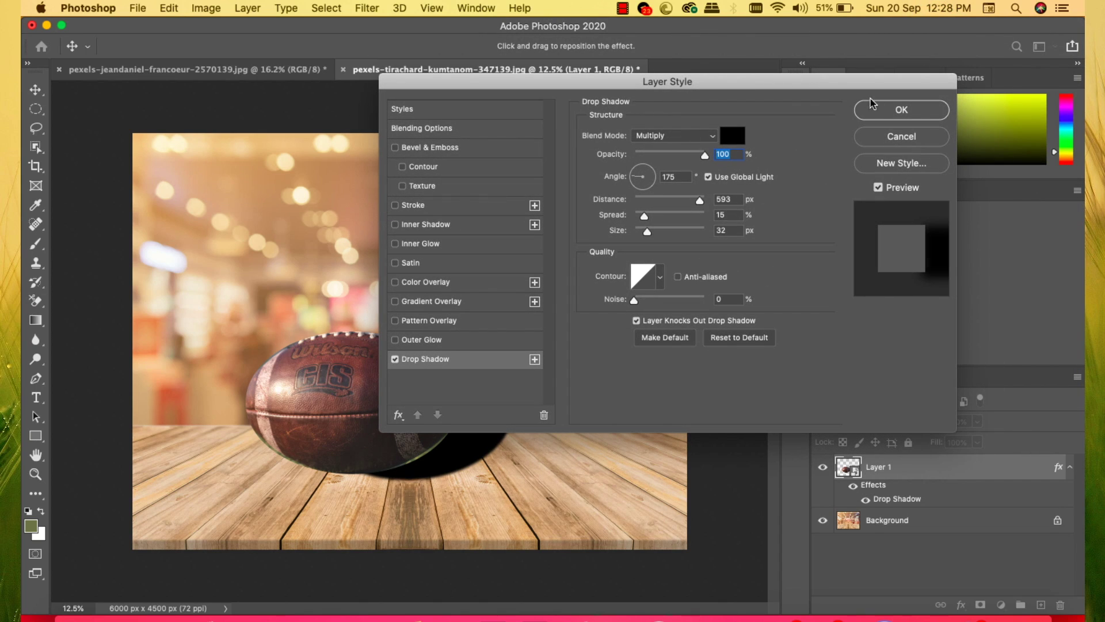
click(904, 111)
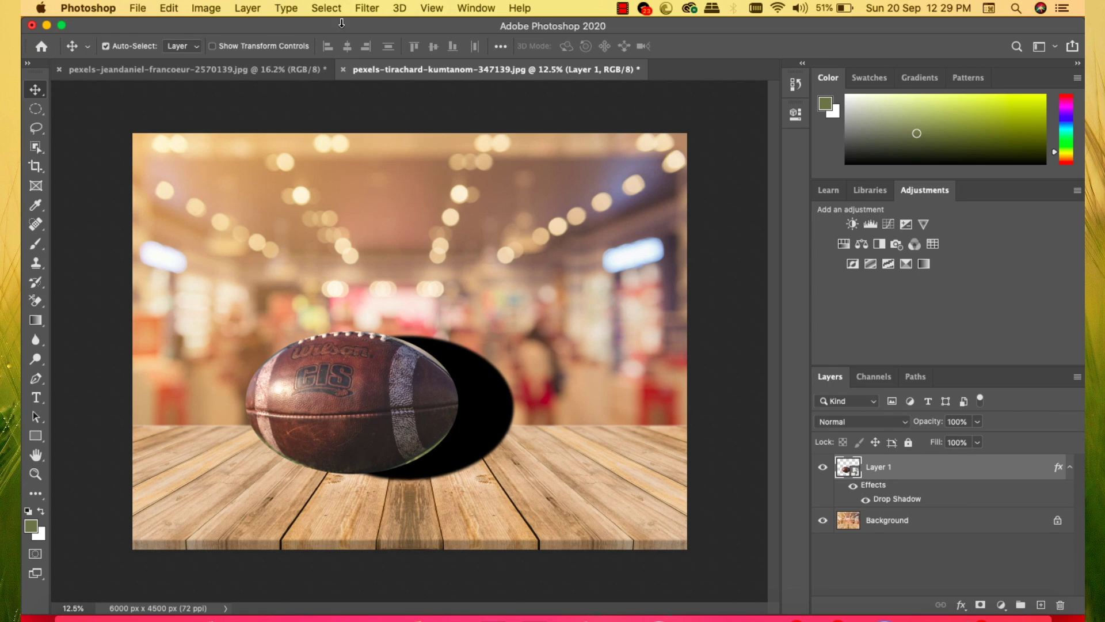
Split the drop shadow into its own layer and drag the shadow right and down.
click(248, 8)
mouse_move(269, 155)
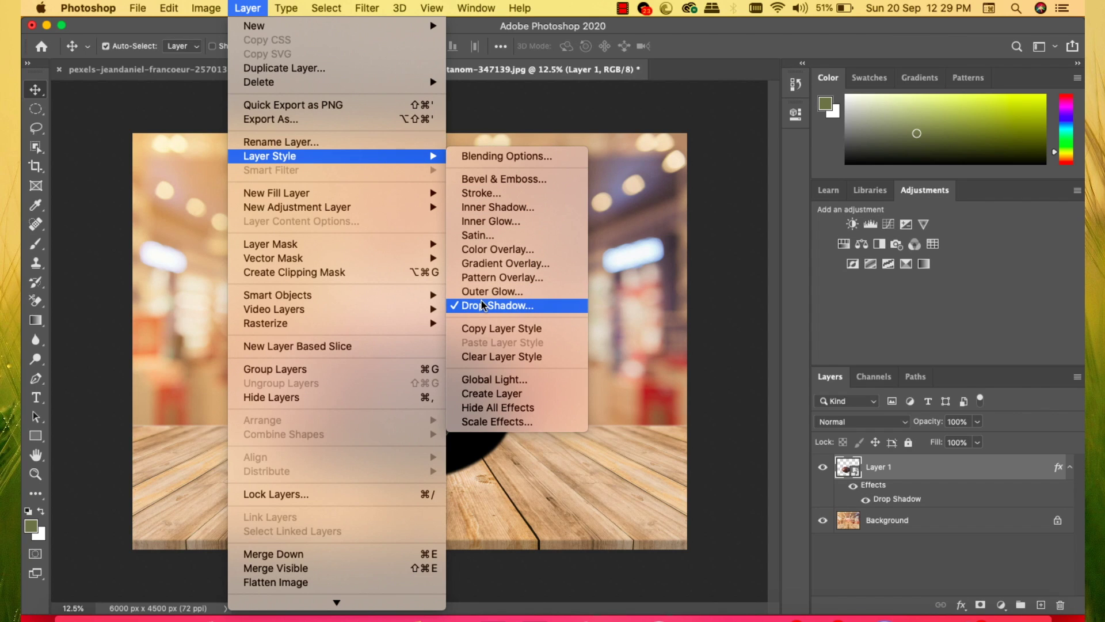
click(555, 393)
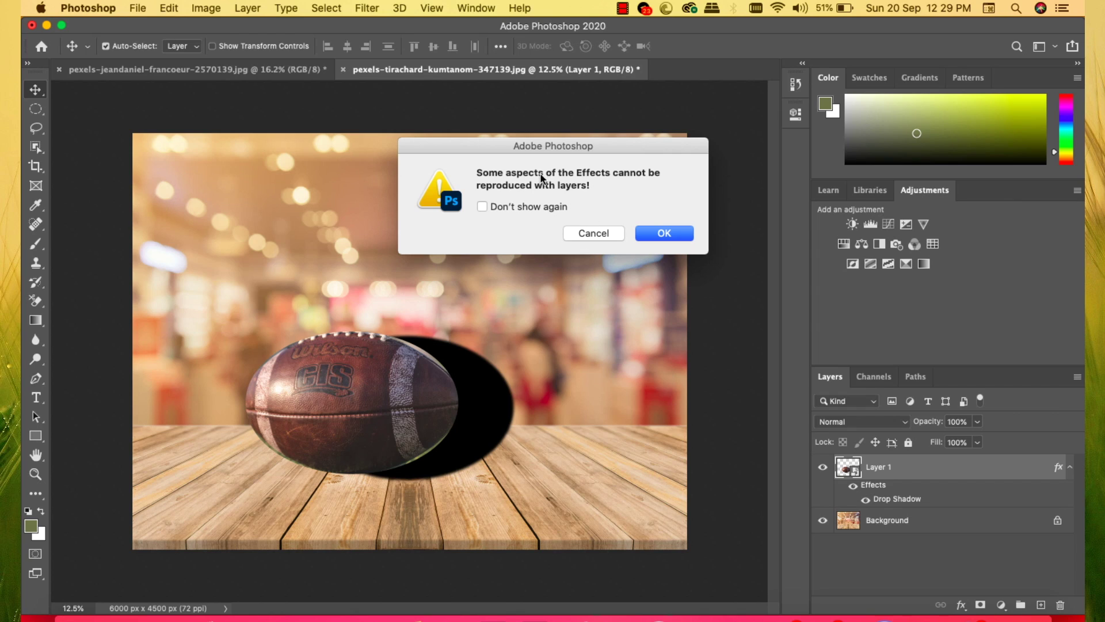
click(662, 233)
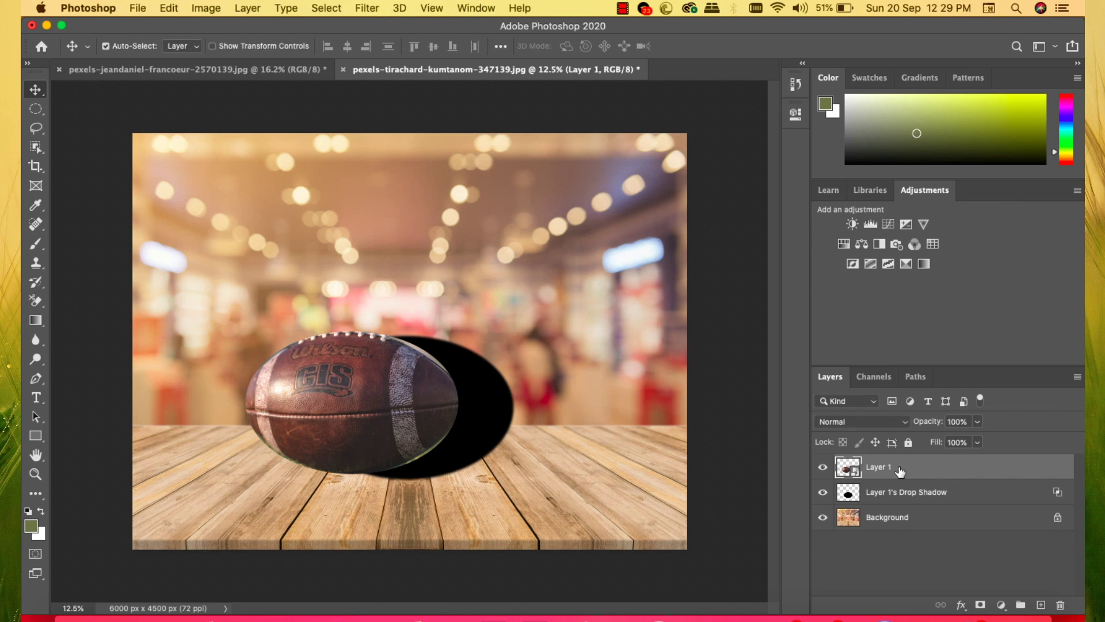
click(935, 489)
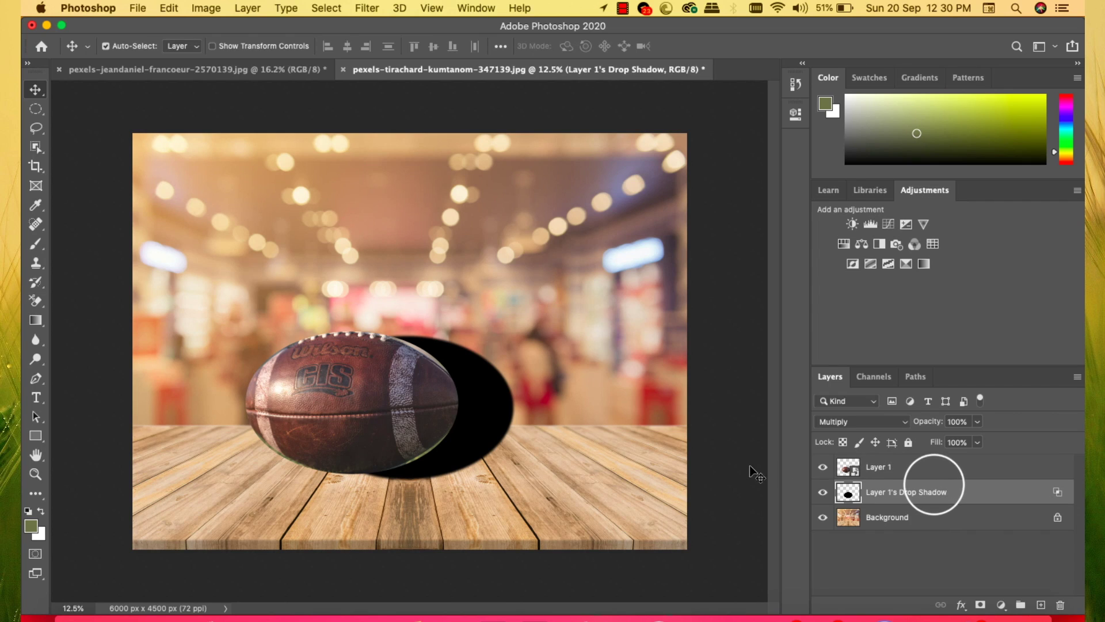
drag(483, 401, 544, 424)
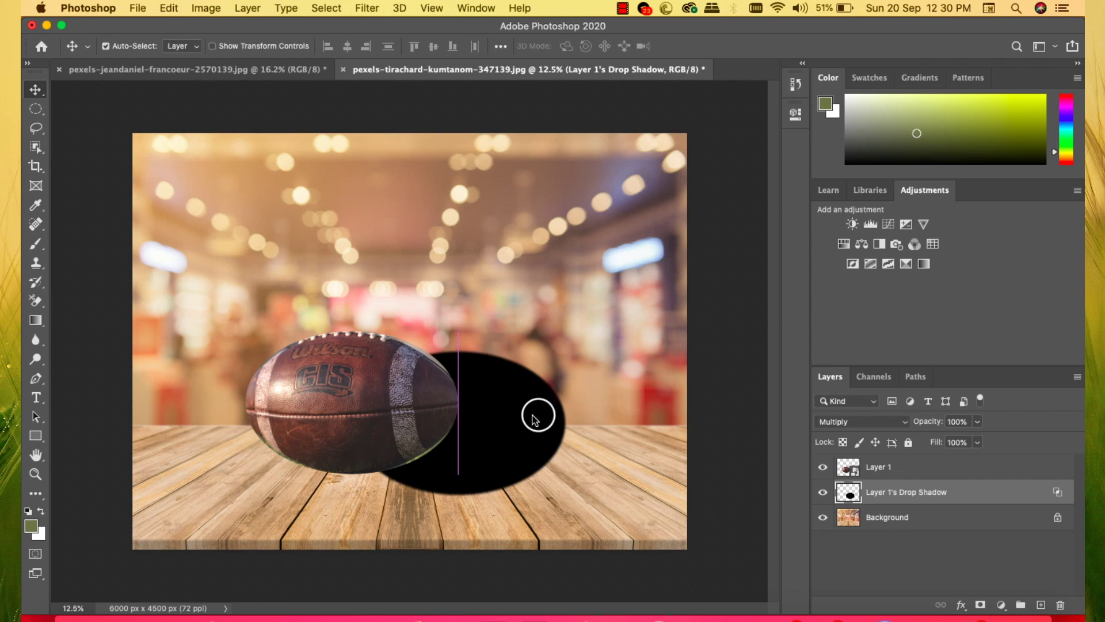
Squash the shadow into a flat, thin ellipse under the ball with Free Transform.
drag(538, 415, 541, 410)
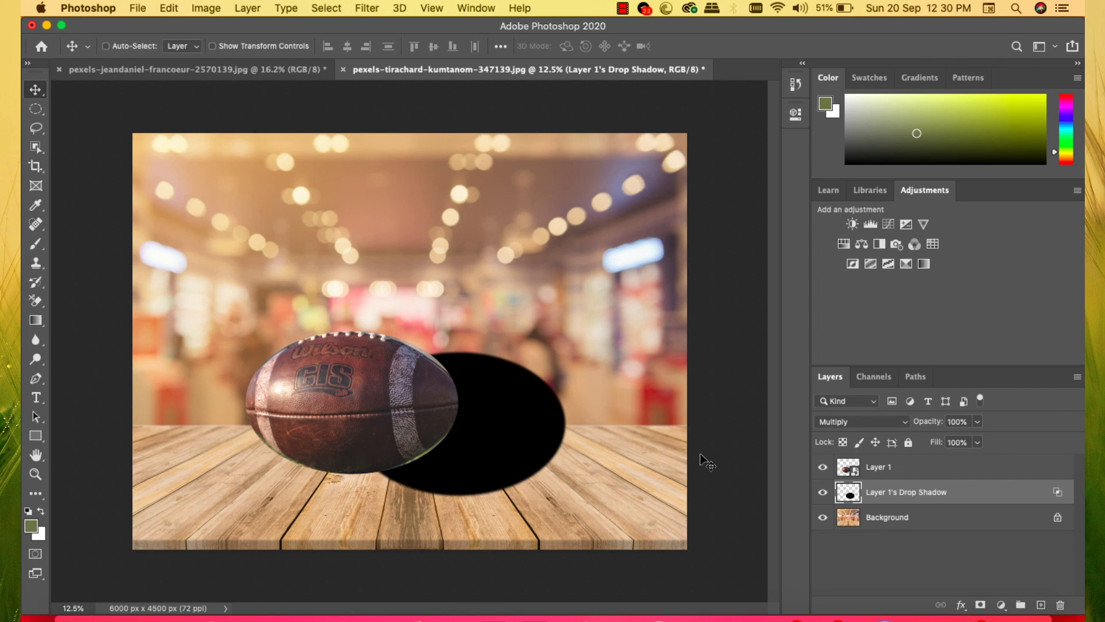
key(ctrl+t)
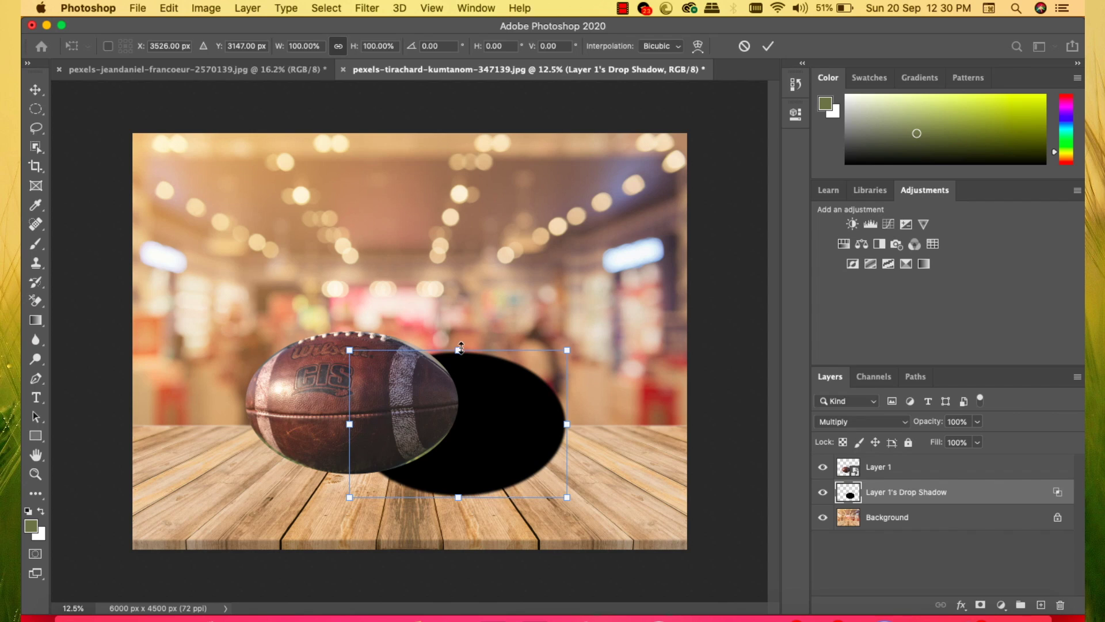
mouse_move(460, 347)
mouse_down()
mouse_move(467, 410)
mouse_move(435, 452)
mouse_up()
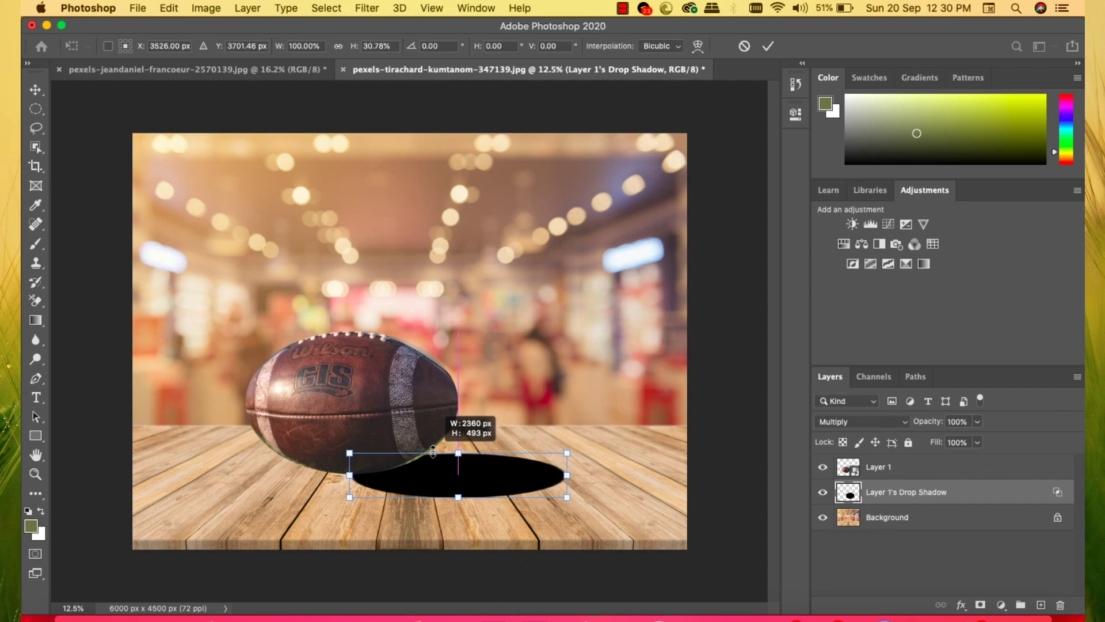
mouse_move(502, 477)
mouse_down()
mouse_move(501, 454)
mouse_move(492, 453)
mouse_move(632, 437)
mouse_up()
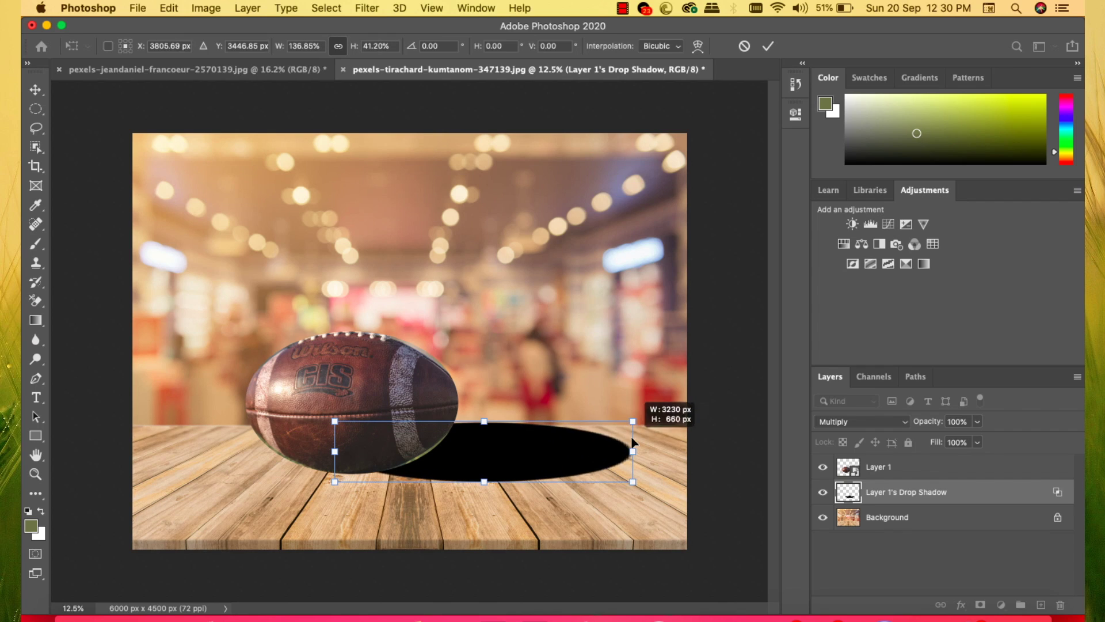
mouse_move(503, 419)
mouse_down()
mouse_move(479, 441)
mouse_move(530, 460)
mouse_up()
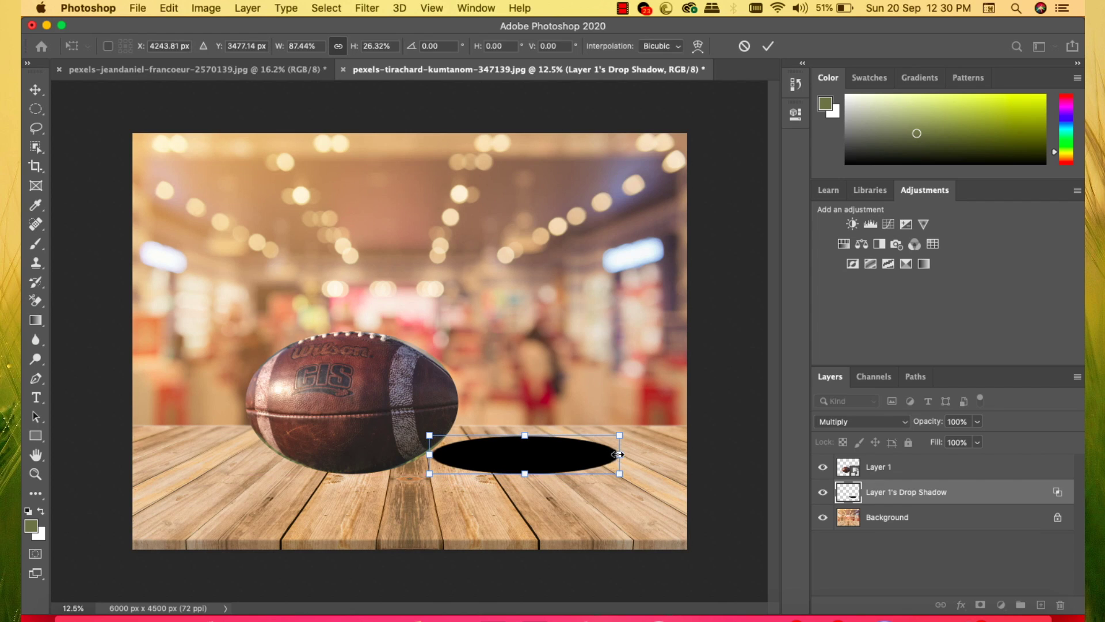
drag(617, 454, 650, 455)
drag(538, 426, 525, 439)
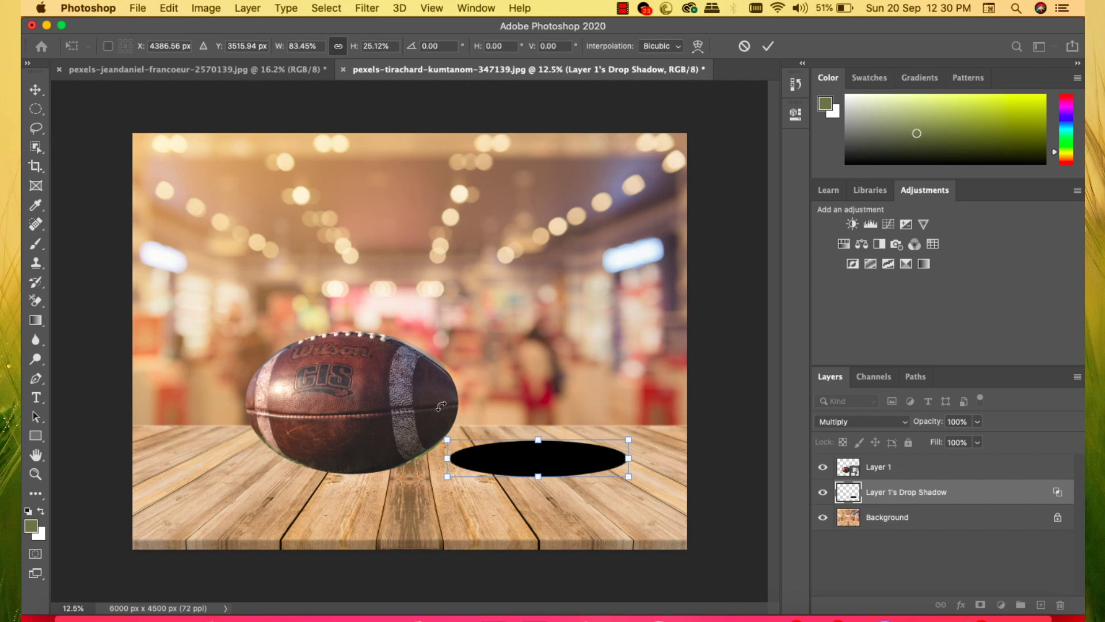
drag(541, 433, 522, 447)
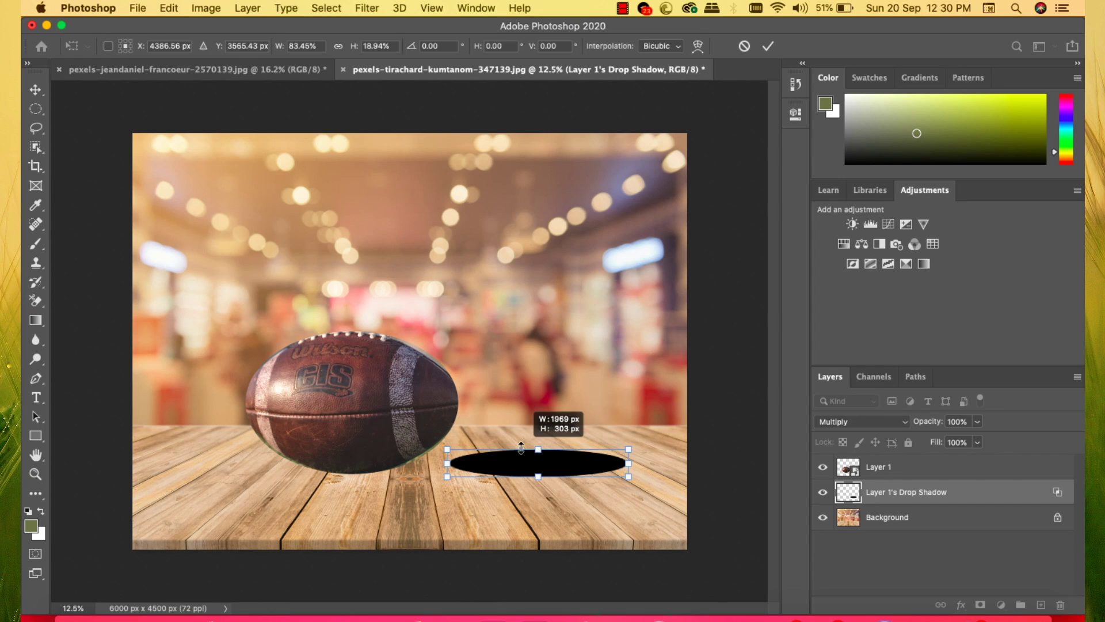
drag(521, 446, 521, 446)
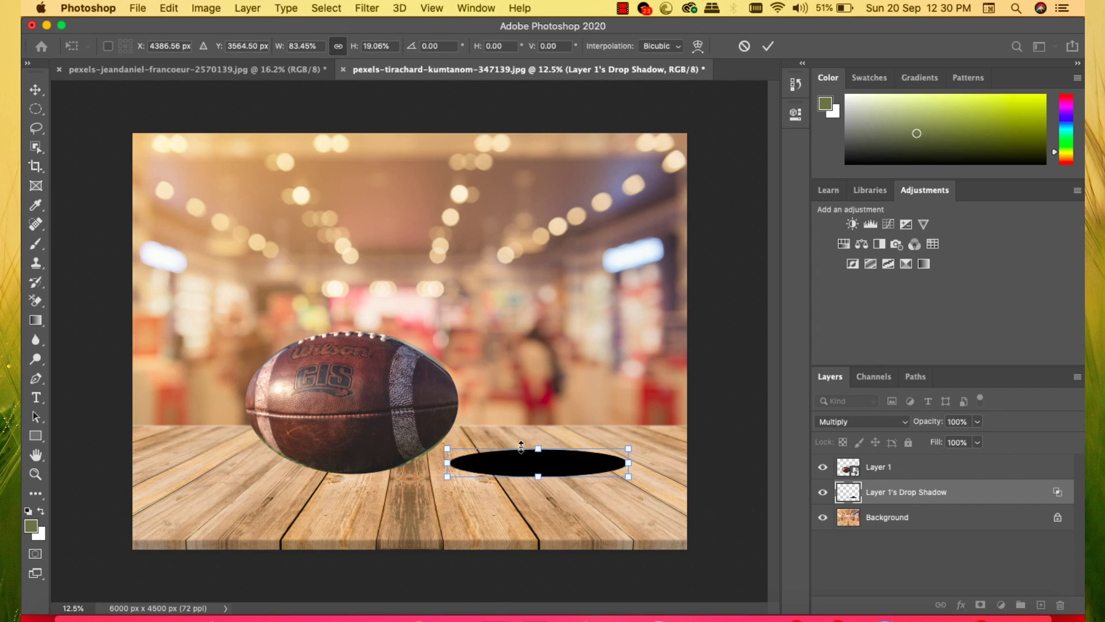
Move the football right and down onto the shadow, then enlarge the shadow.
click(870, 471)
drag(395, 382, 453, 393)
click(578, 452)
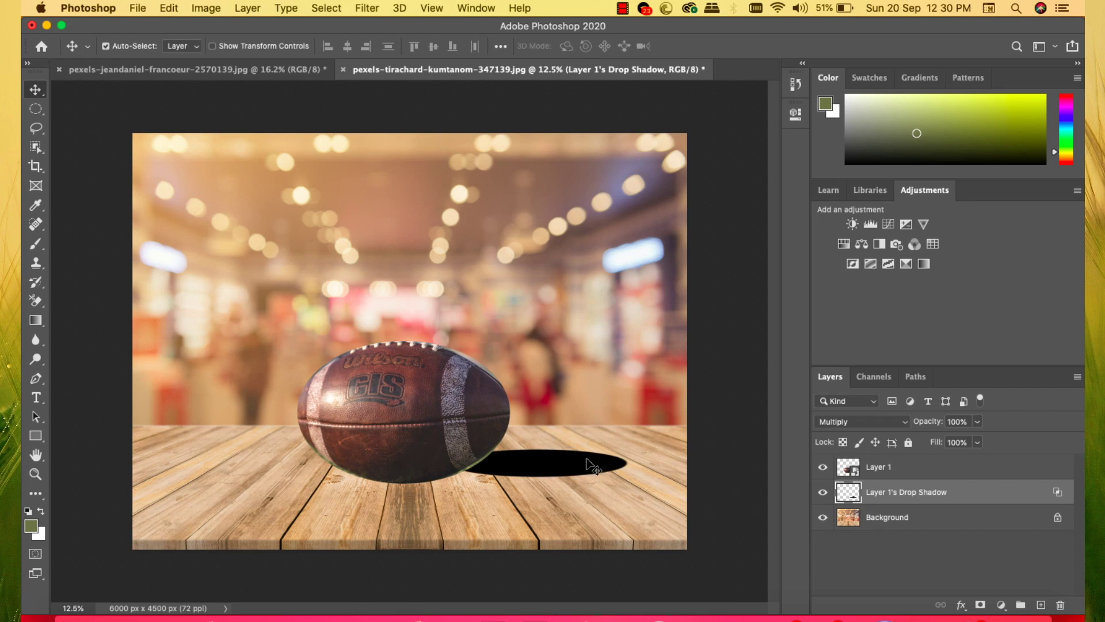
key(ctrl+t)
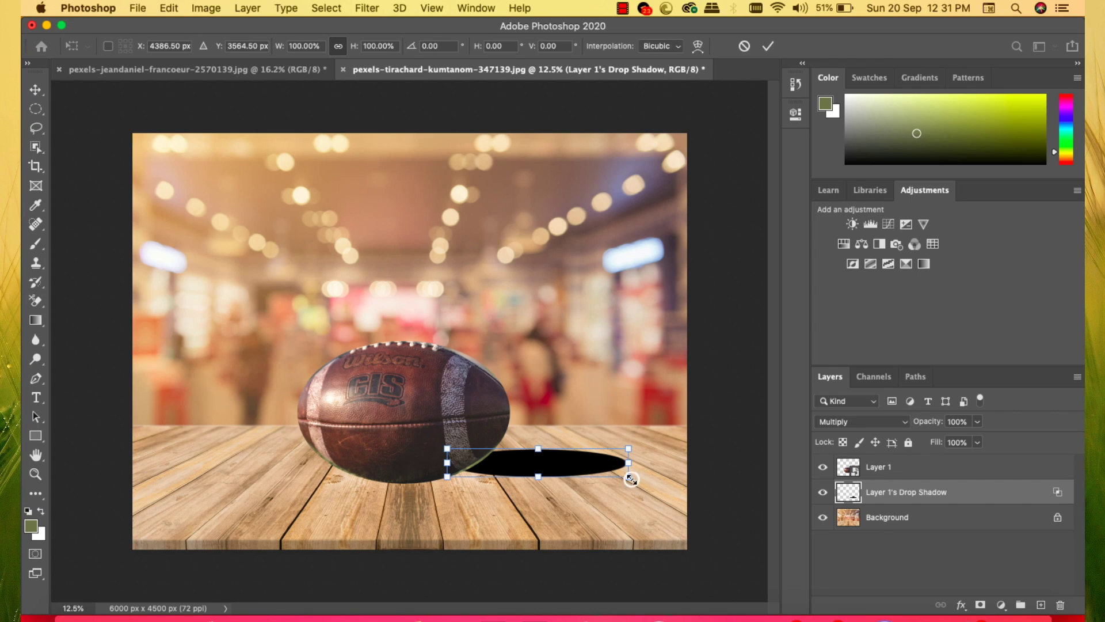
mouse_move(631, 479)
mouse_down()
mouse_move(643, 502)
mouse_move(628, 498)
mouse_up()
drag(545, 475, 511, 474)
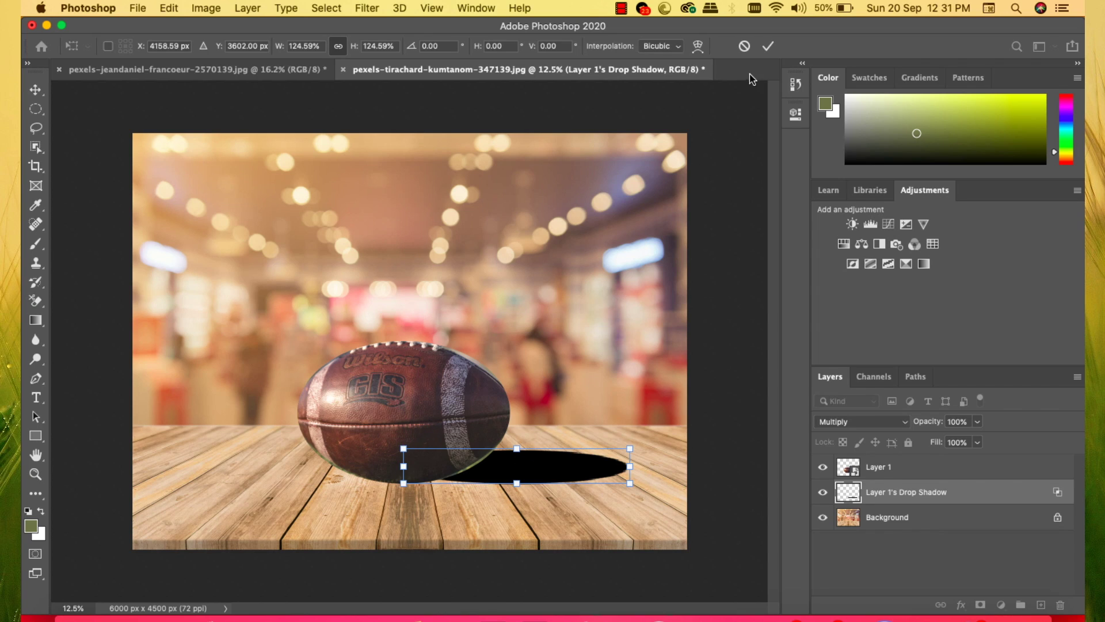
click(767, 46)
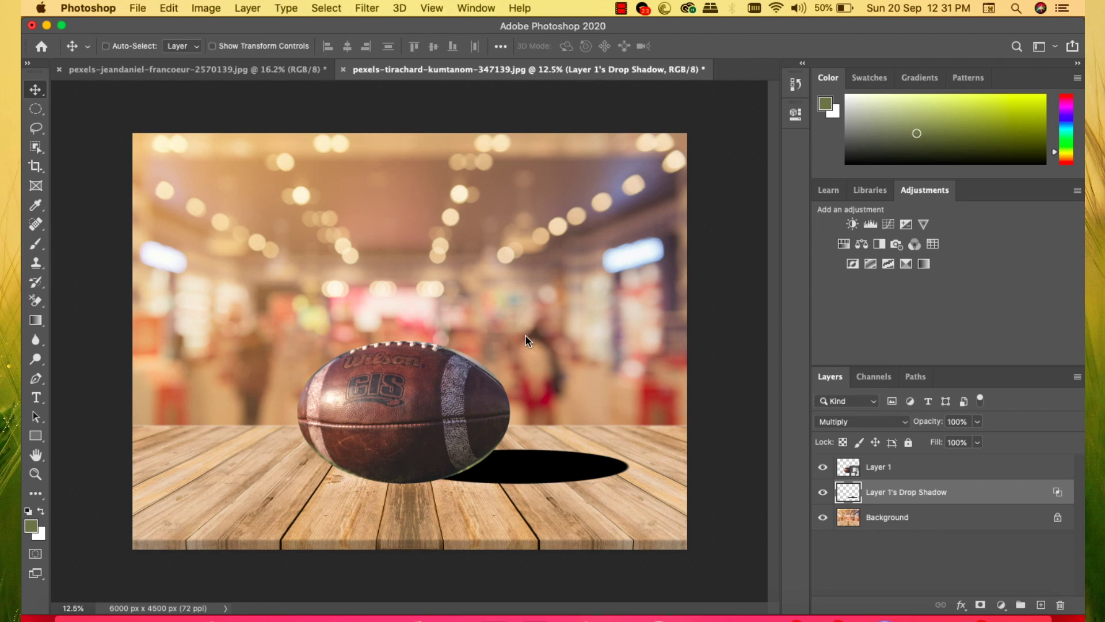
Shift the shadow left under the ball and widen it slightly to the right.
drag(569, 468, 539, 467)
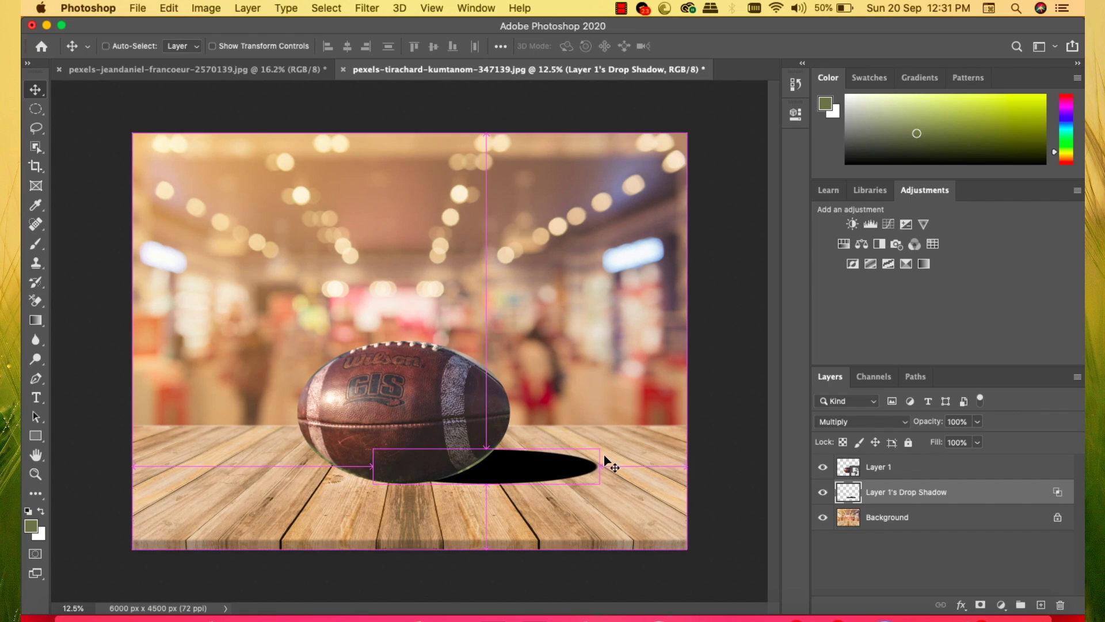
key(ctrl+t)
drag(600, 461, 608, 462)
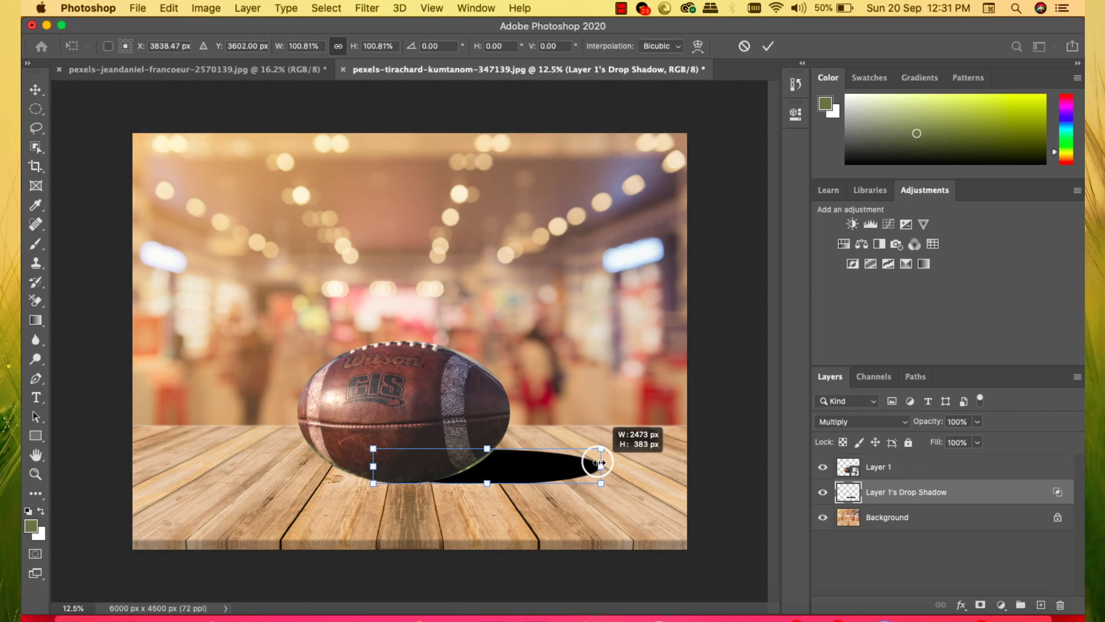
click(768, 46)
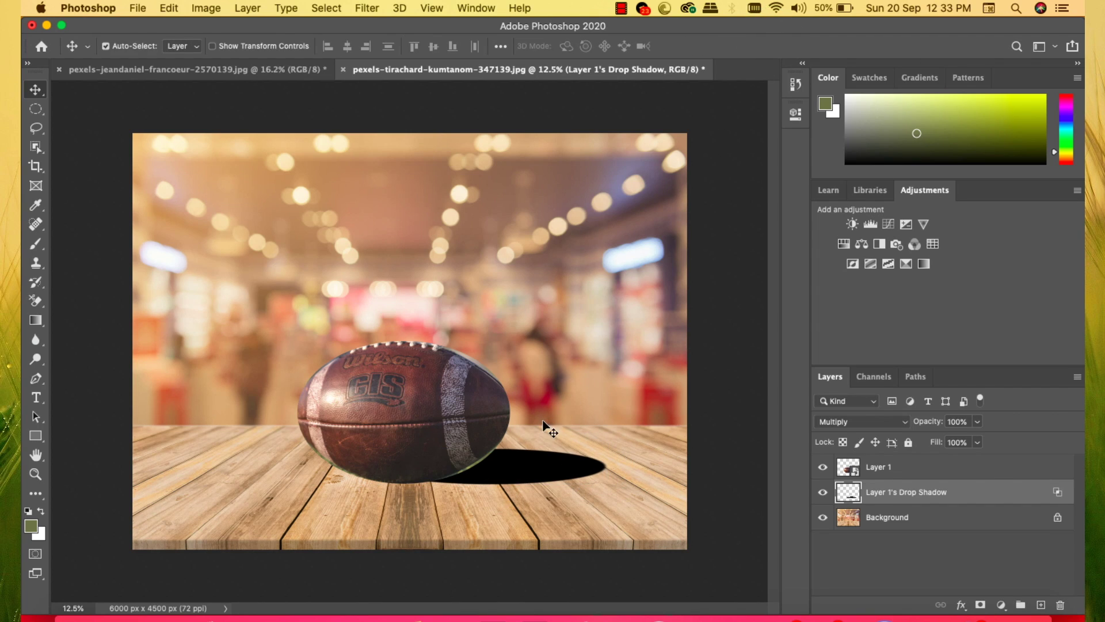
Convert the shadow layer to a smart object and choose Blur Gallery > Field Blur.
right_click(811, 494)
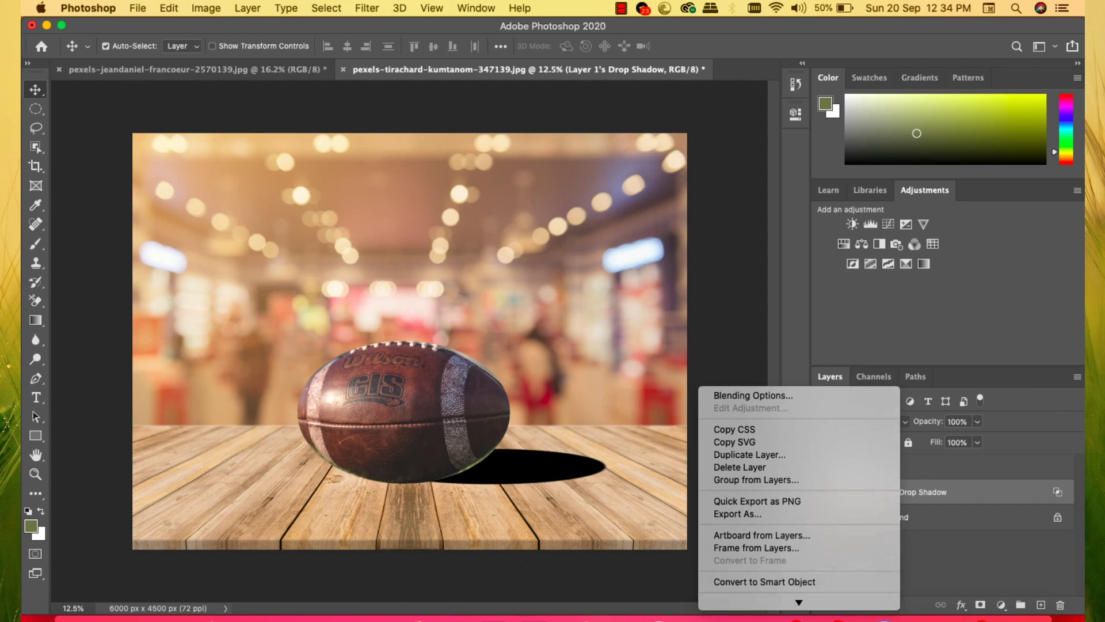
click(804, 468)
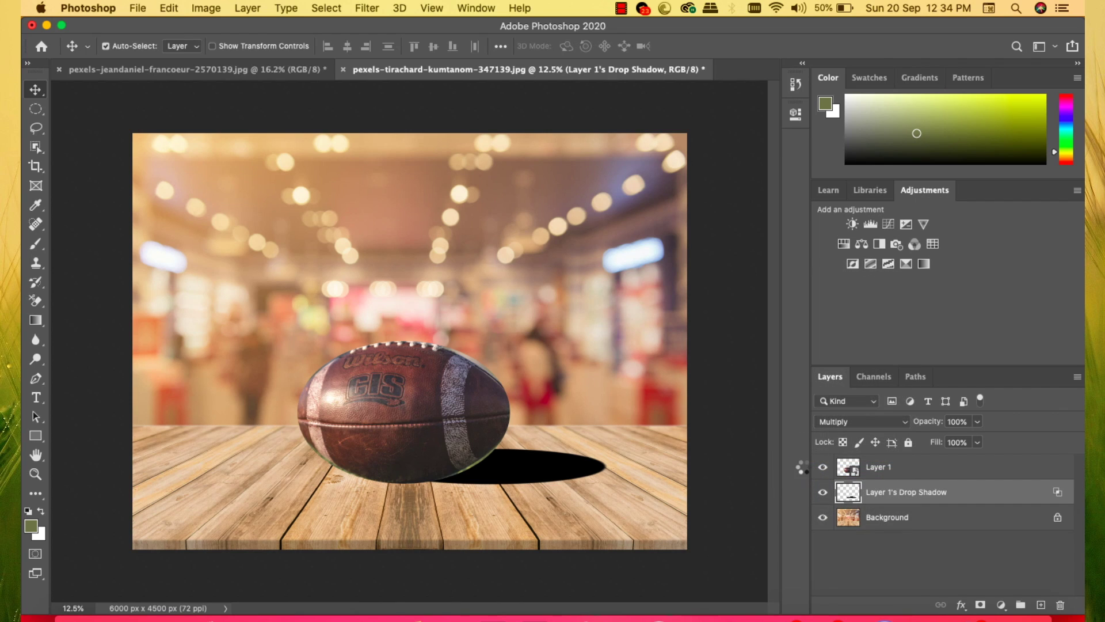
click(367, 9)
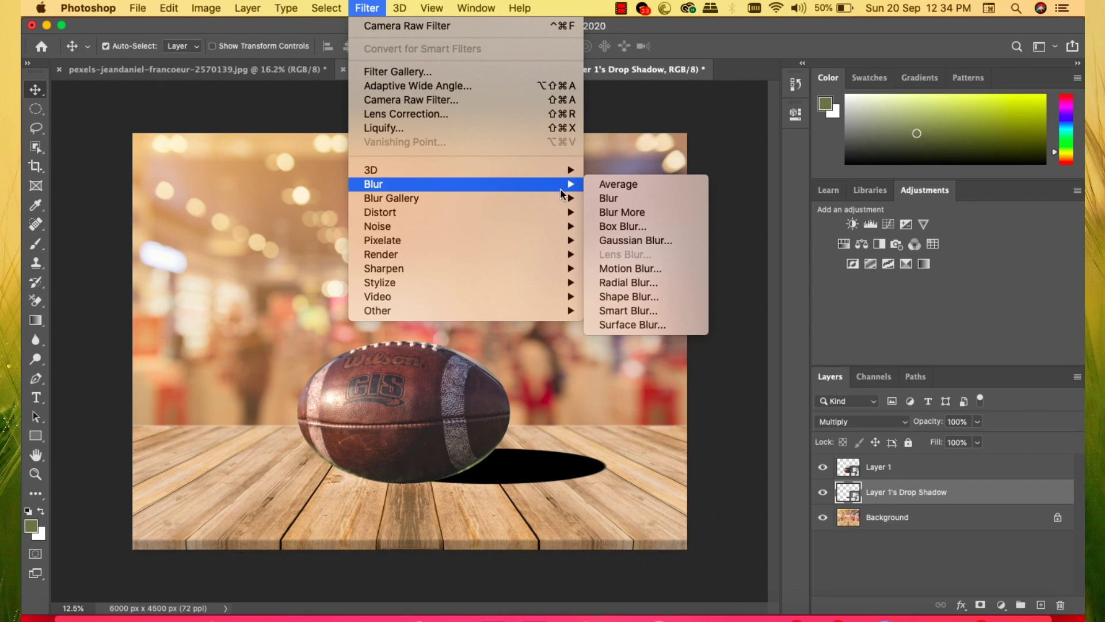
mouse_move(392, 198)
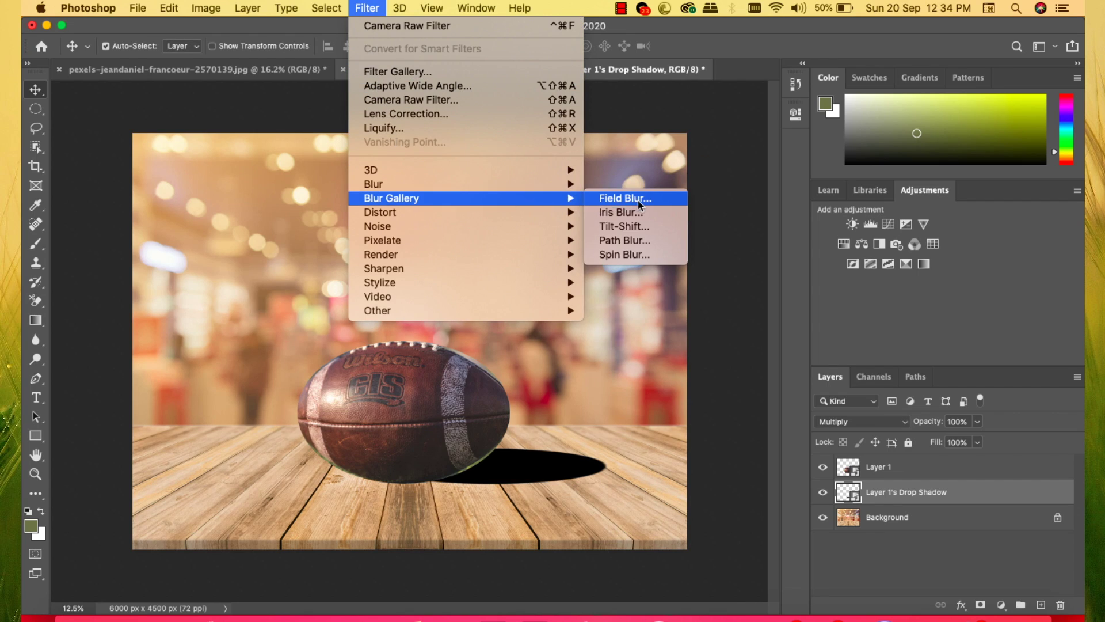
click(647, 199)
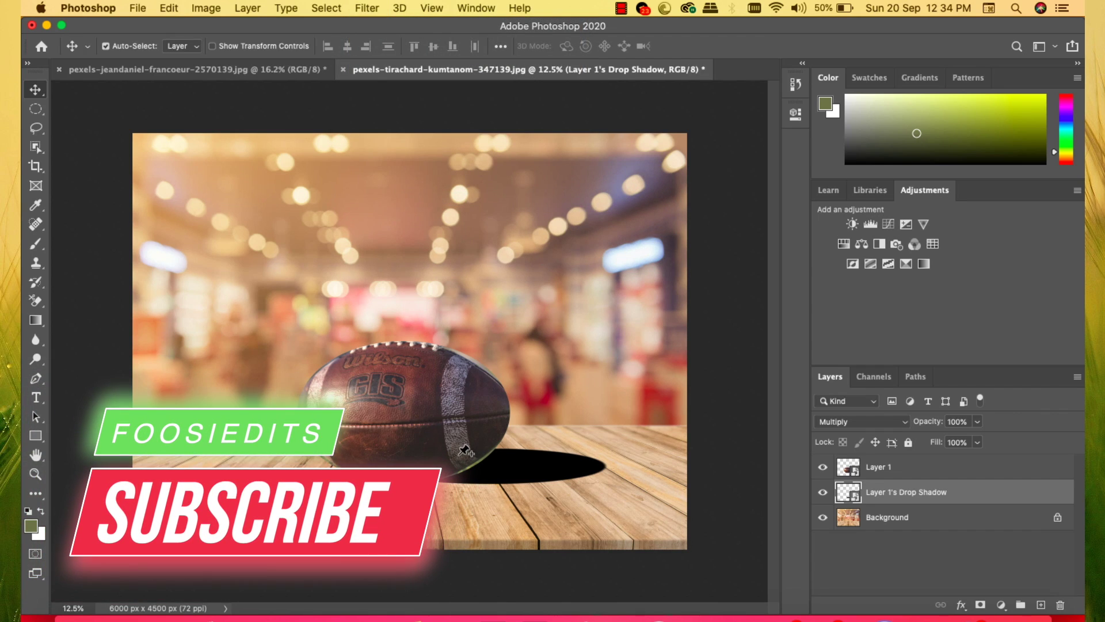
Apply a 74 px Field Blur to the shadow, with the blur pin placed along it.
click(464, 455)
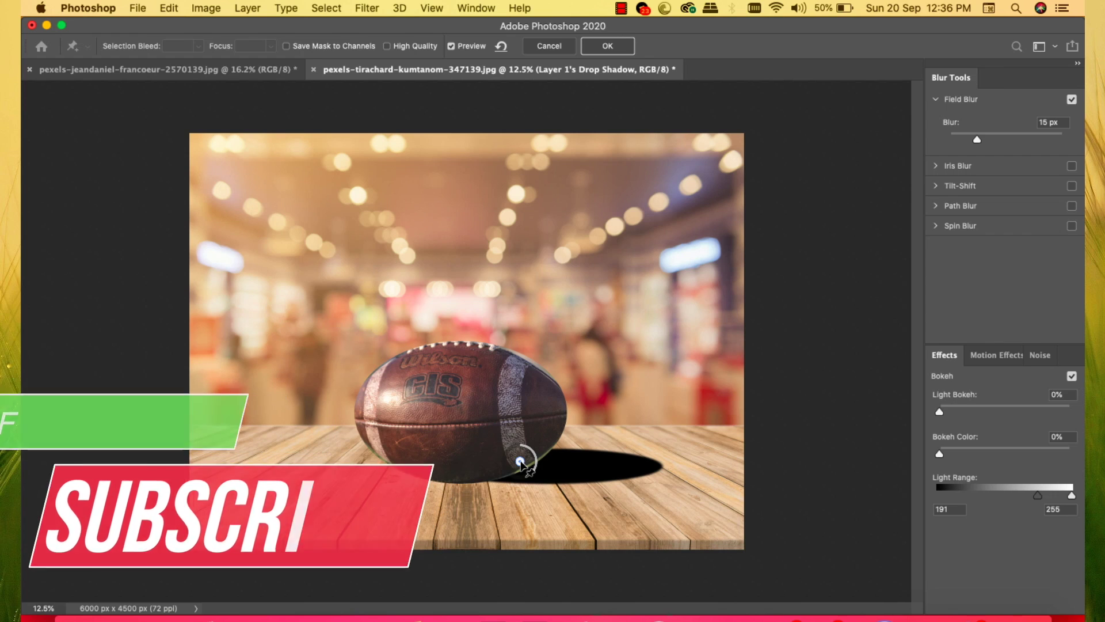
drag(534, 461, 538, 493)
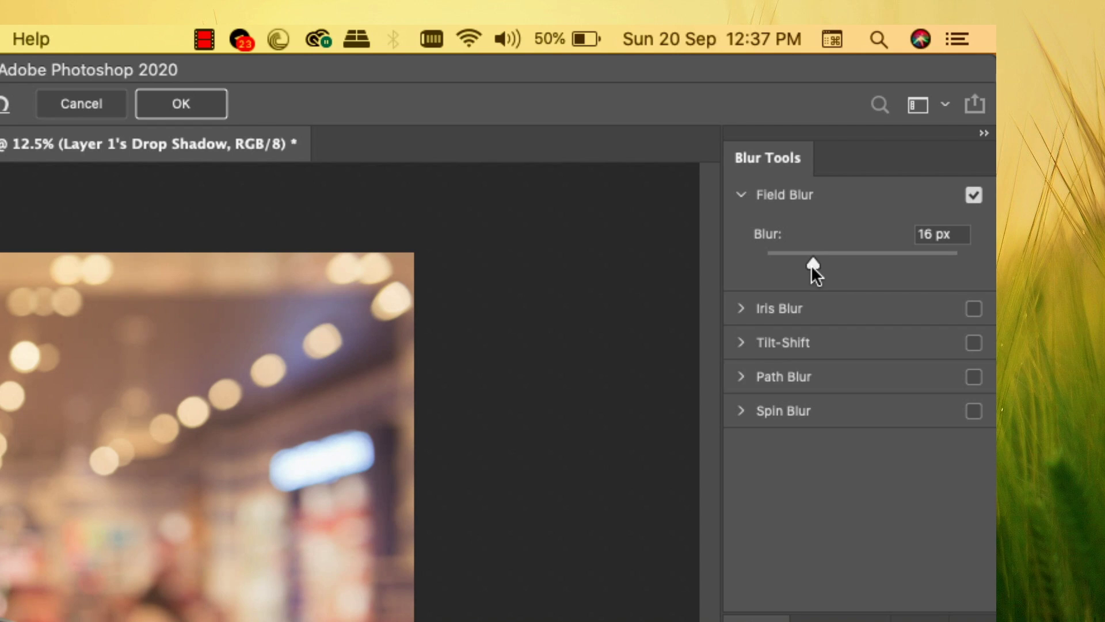
drag(811, 267, 848, 263)
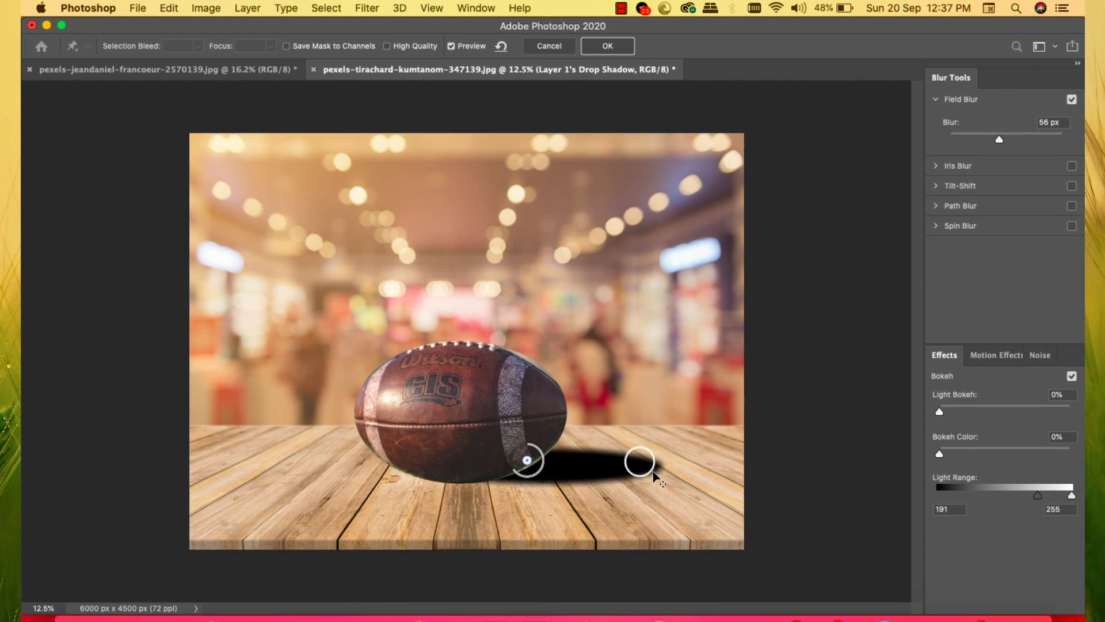
drag(657, 484, 617, 481)
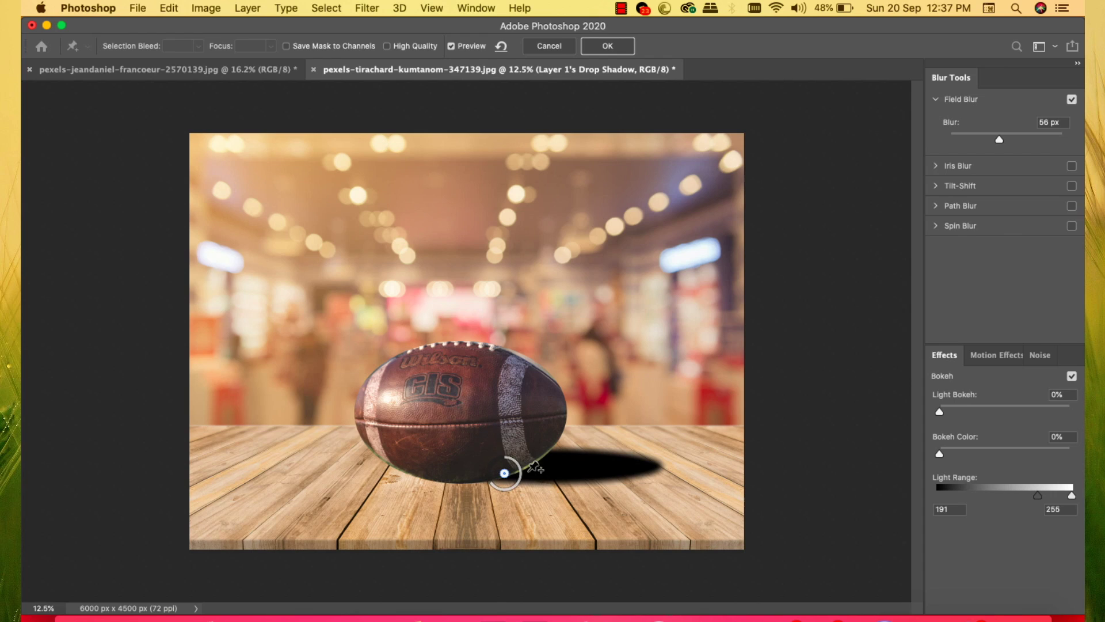
drag(1004, 138, 1003, 142)
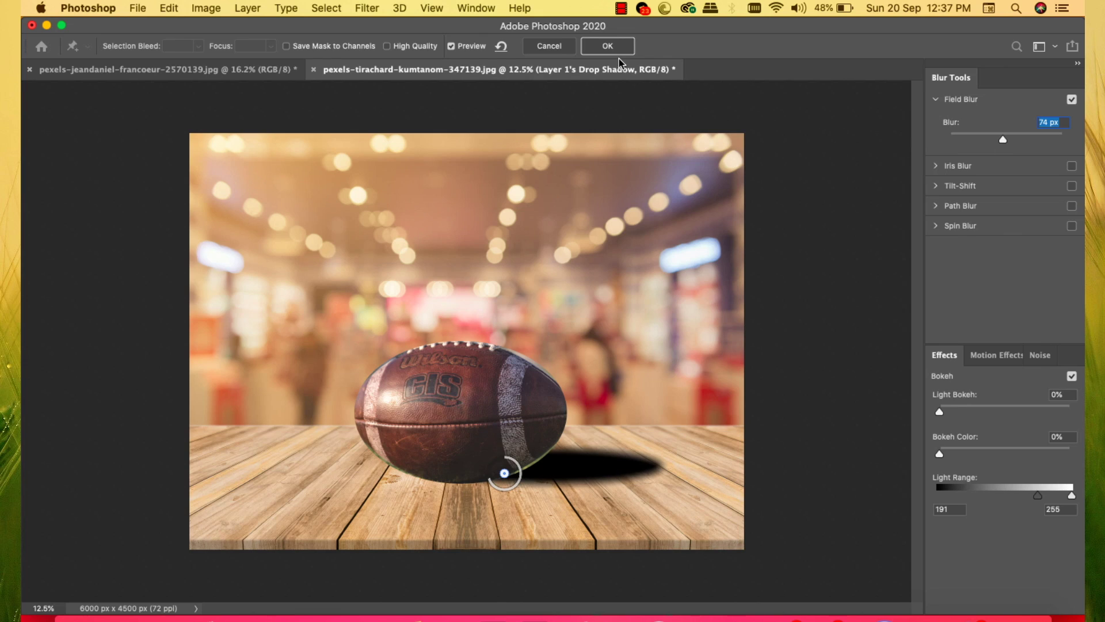
click(608, 46)
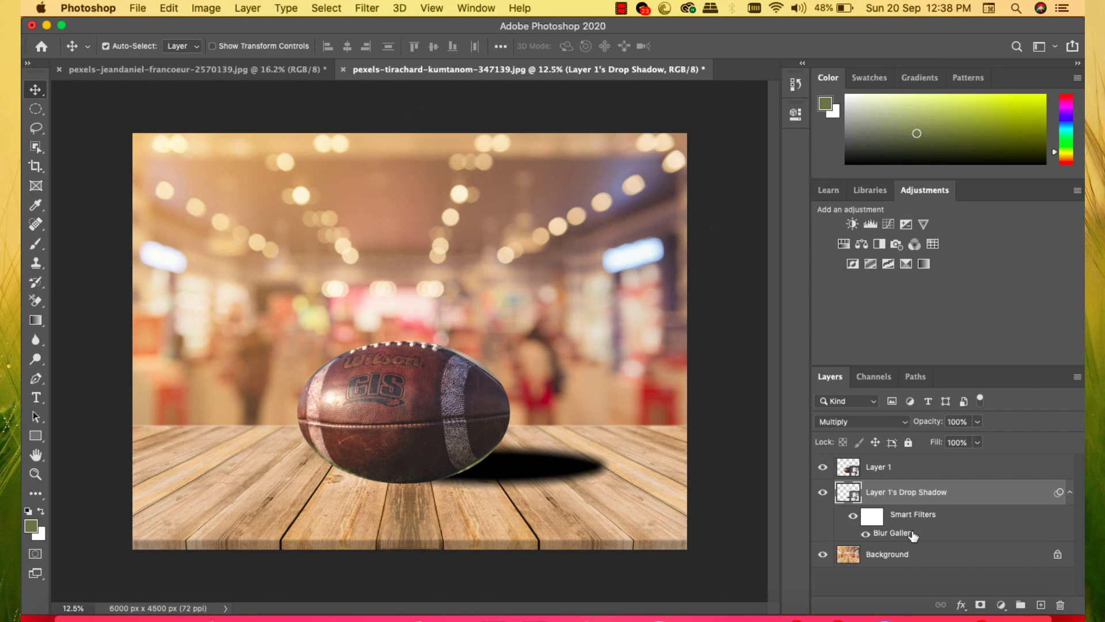
Lower the shadow layer to 77% opacity and 95% fill.
drag(930, 421, 927, 426)
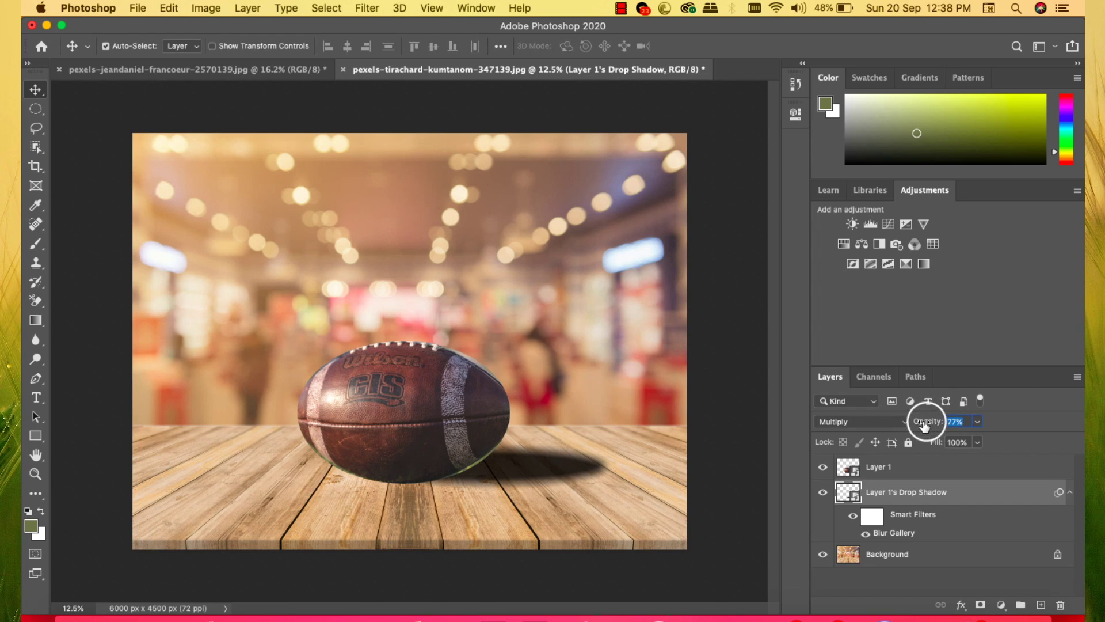
drag(931, 426, 937, 448)
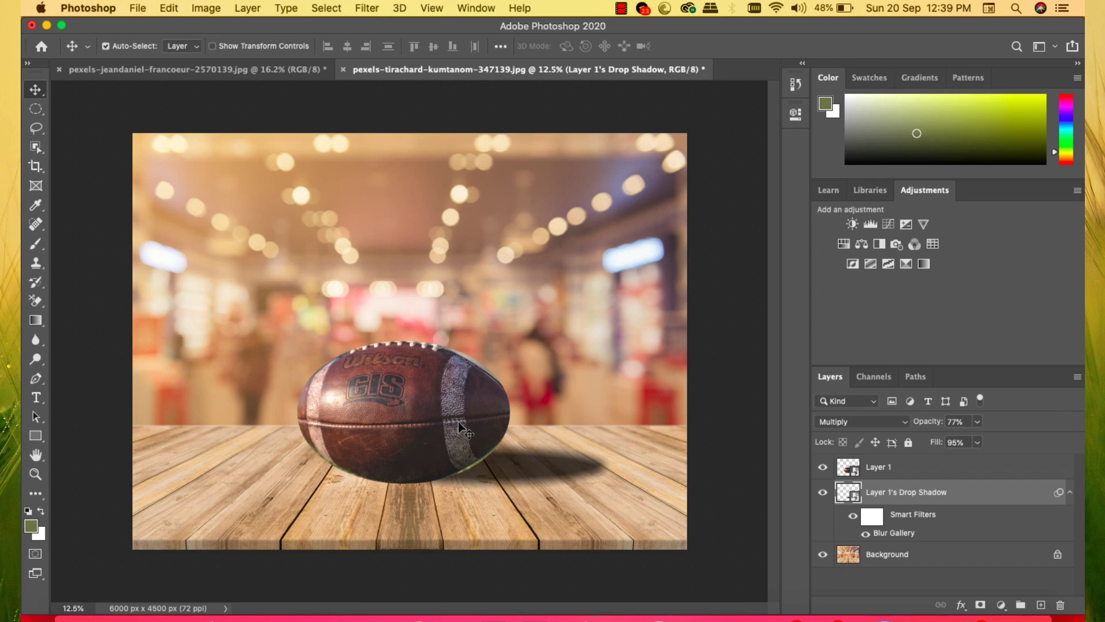
With the Brush Tool active, add a layer above Layer 1 named 'ball shadow eefects'.
click(36, 244)
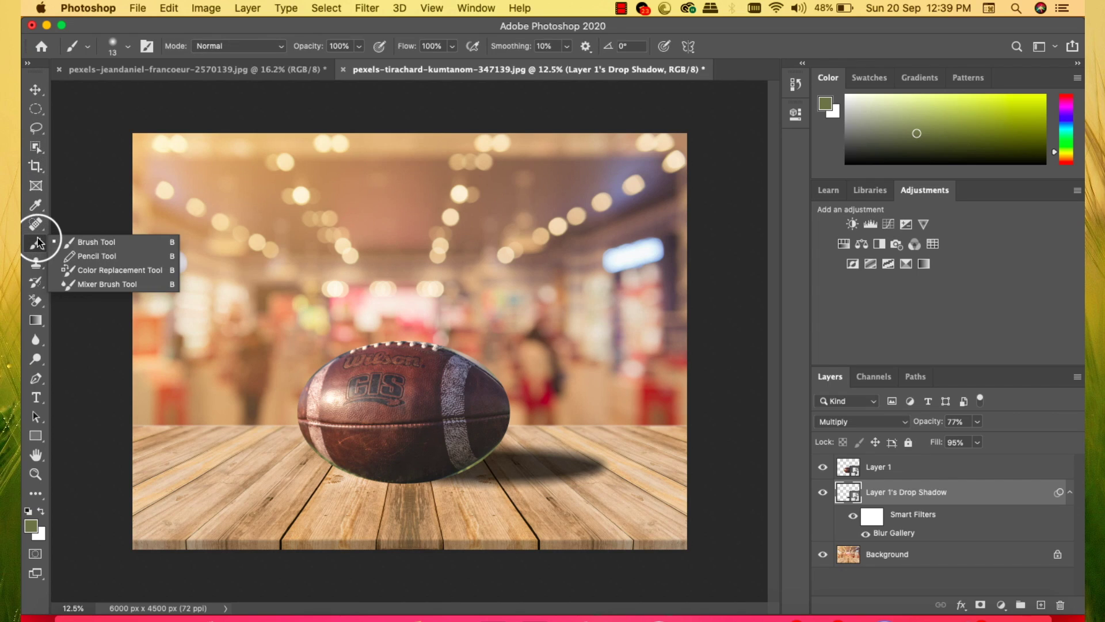
click(106, 240)
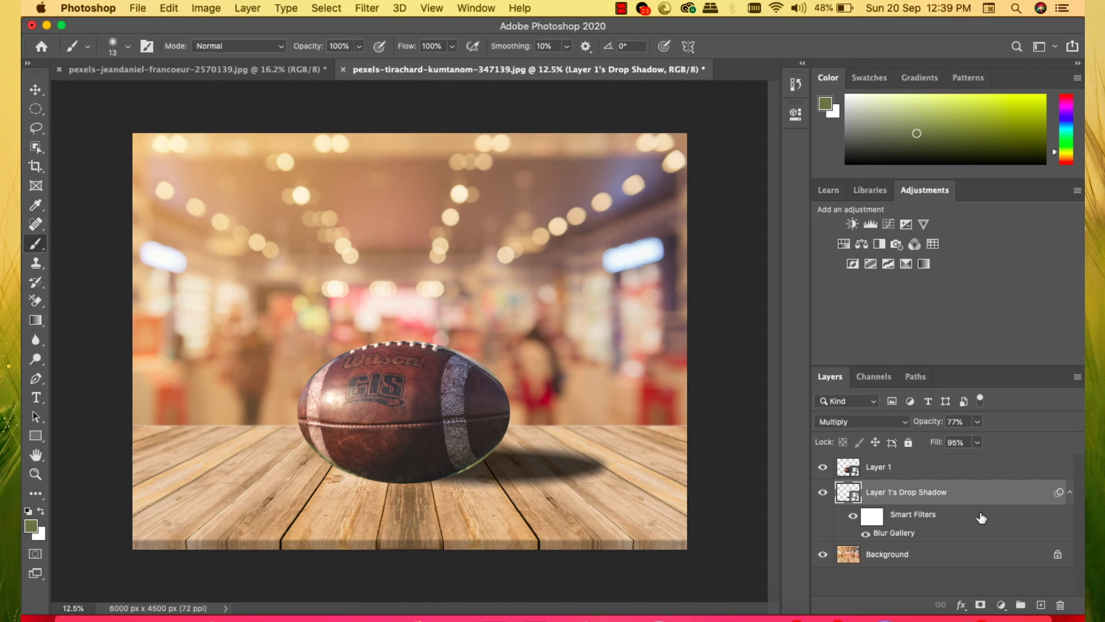
click(945, 471)
click(1041, 604)
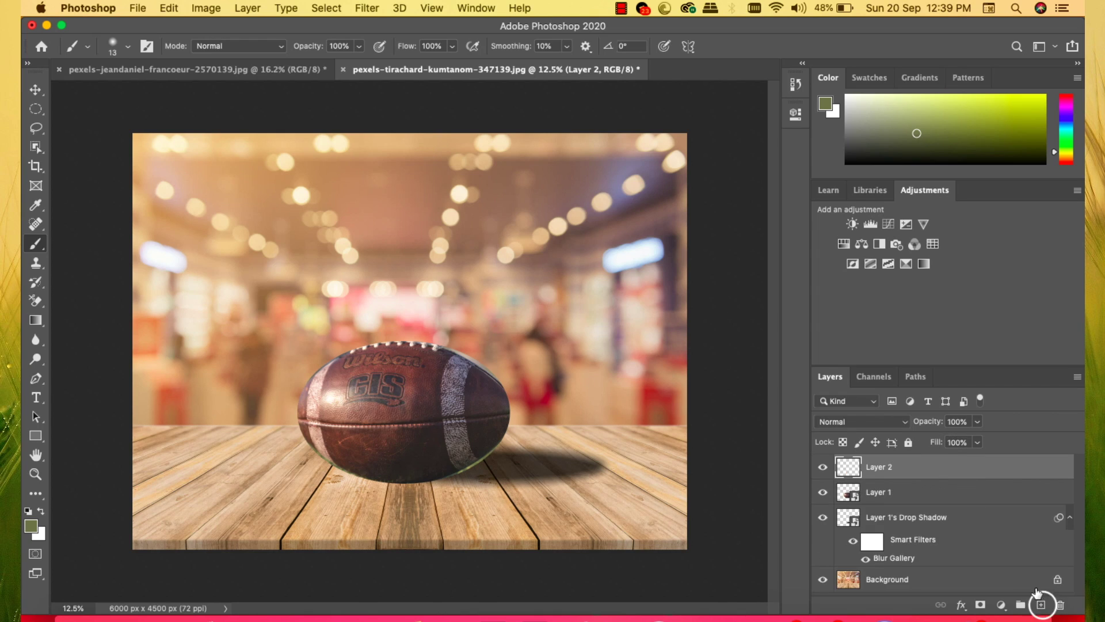
double_click(878, 467)
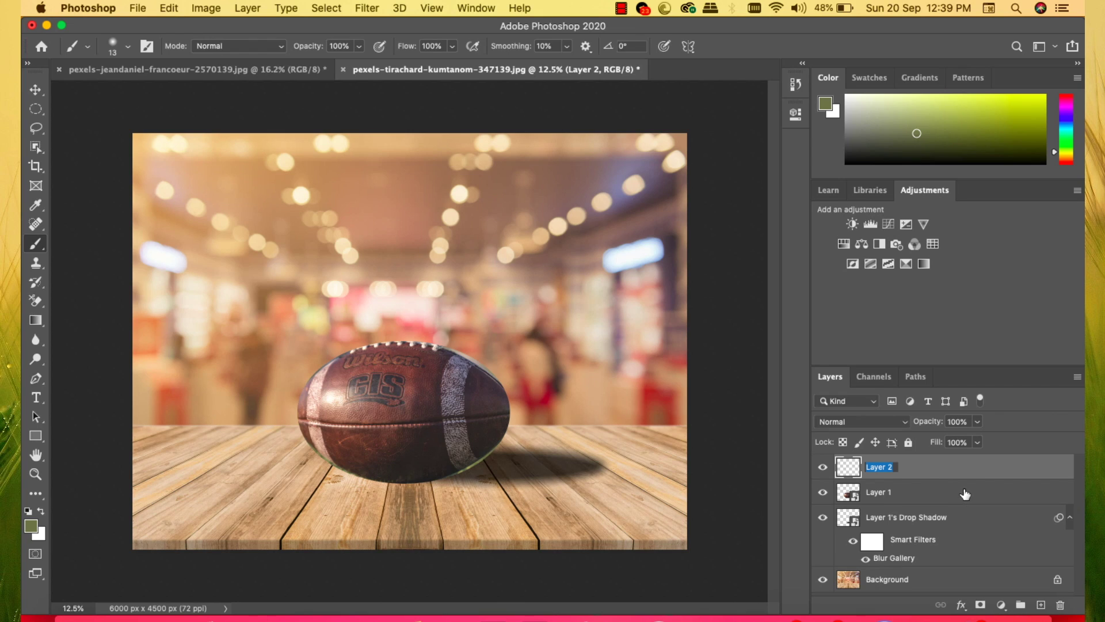
text(ball shadow eefects)
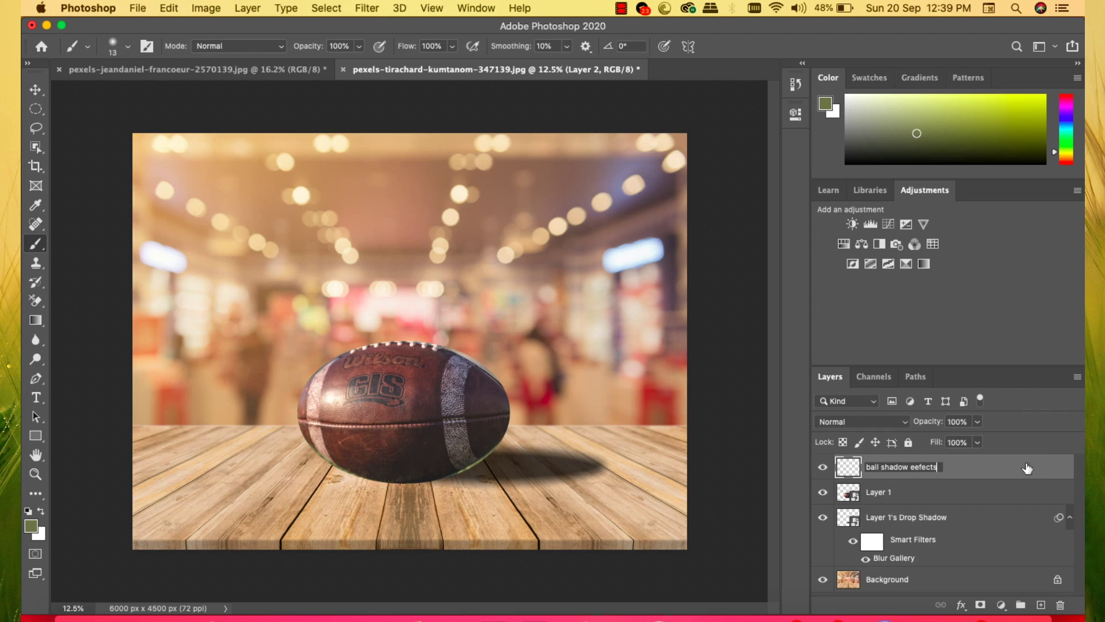
click(1027, 468)
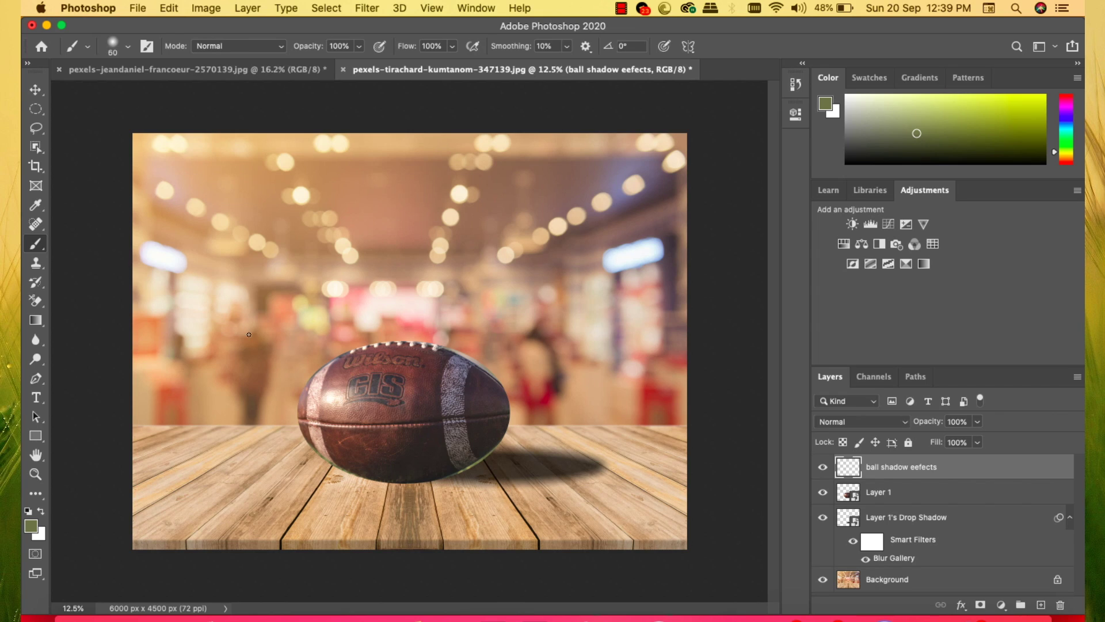
Set a 600 px black brush, then test a stroke beside the football and undo it.
key(bracketright)
key(bracketright)
key(bracketright)
key(bracketright)
click(29, 510)
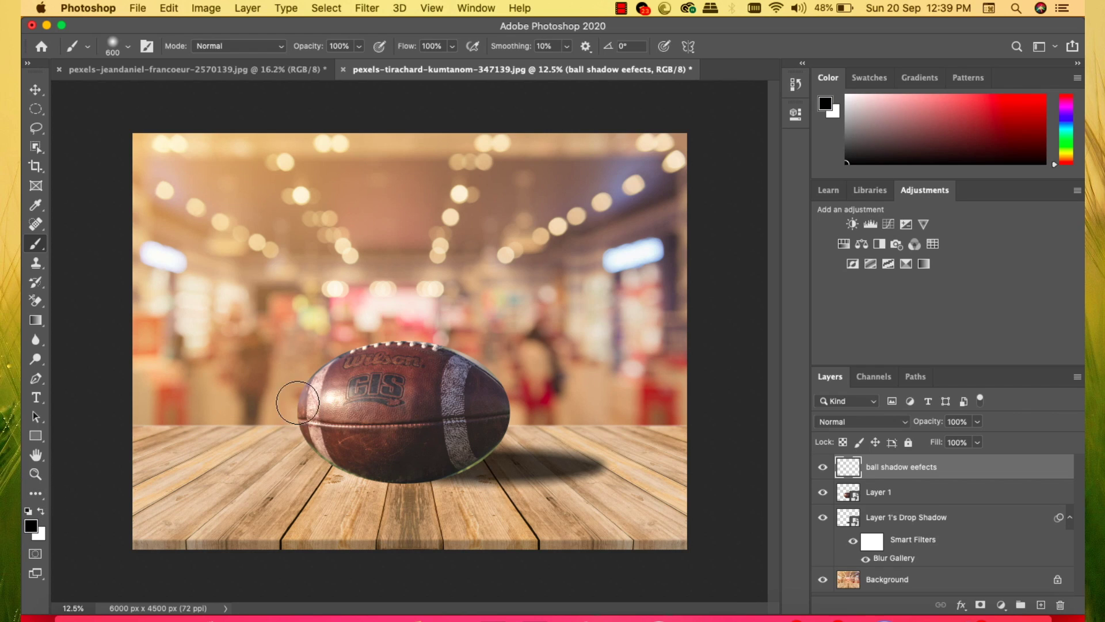
drag(300, 403, 308, 465)
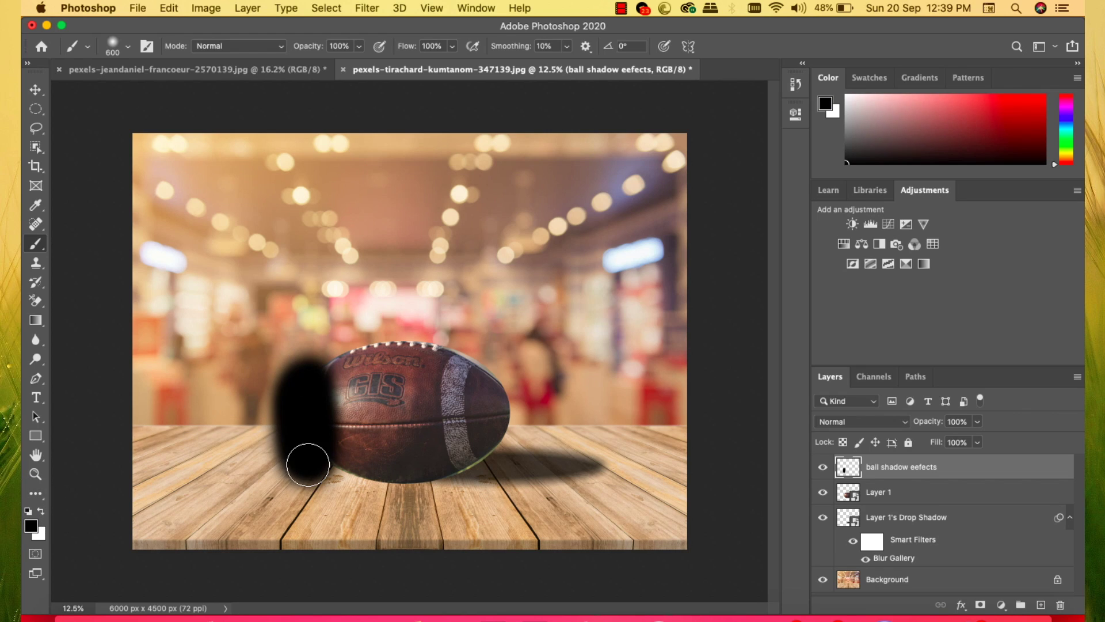
key(ctrl+z)
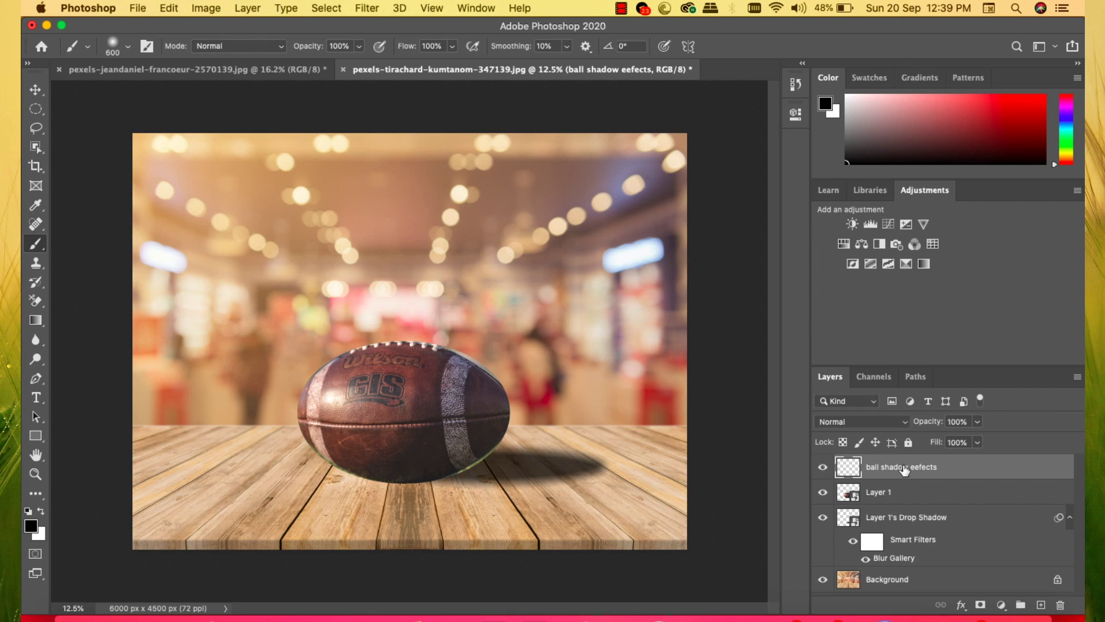
Clip 'ball shadow eefects' to the football and lower the brush flow to 5%.
right_click(905, 470)
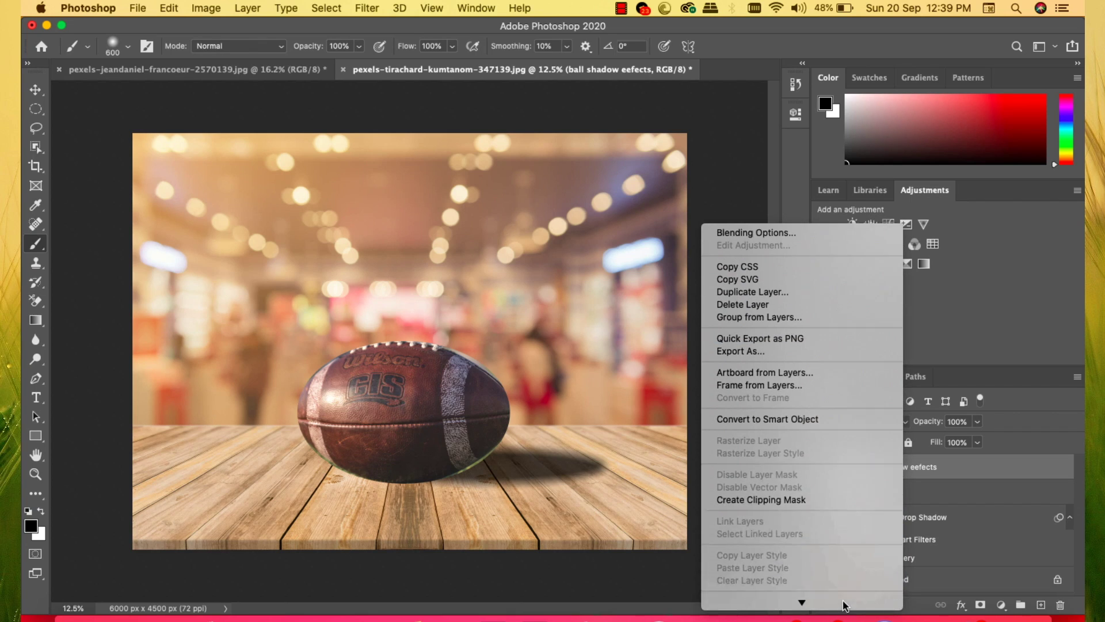
click(802, 487)
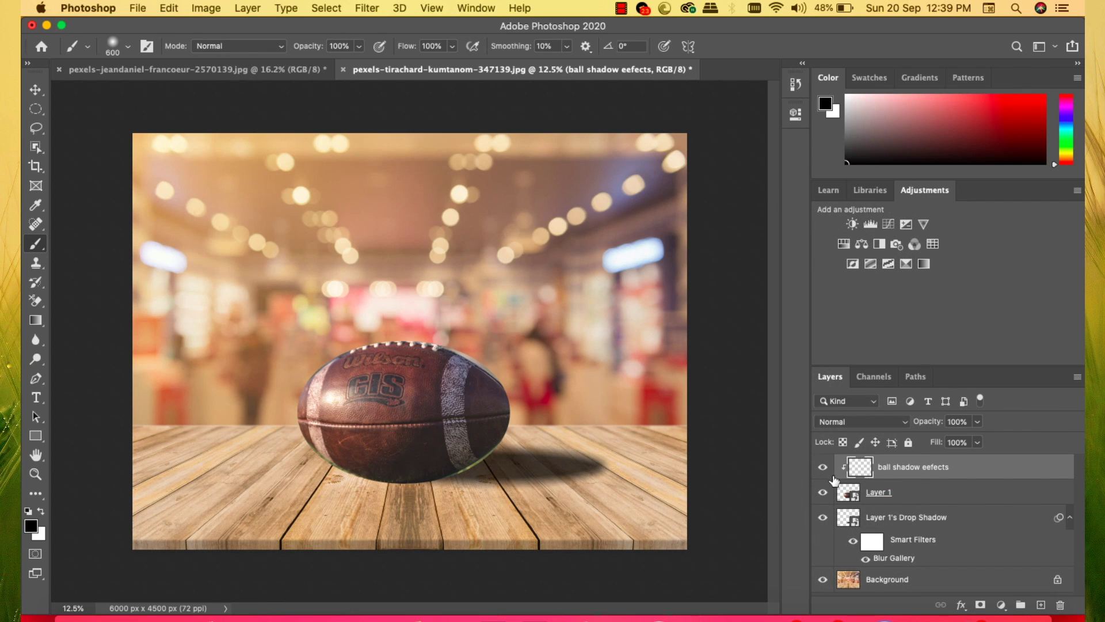
drag(339, 429, 274, 374)
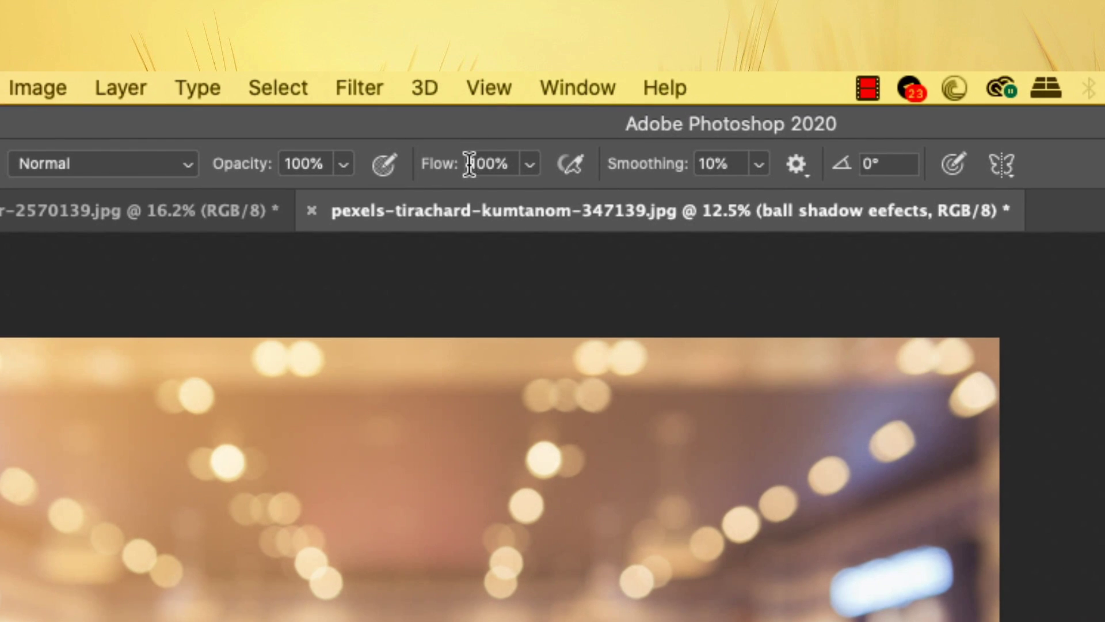
drag(454, 163, 305, 166)
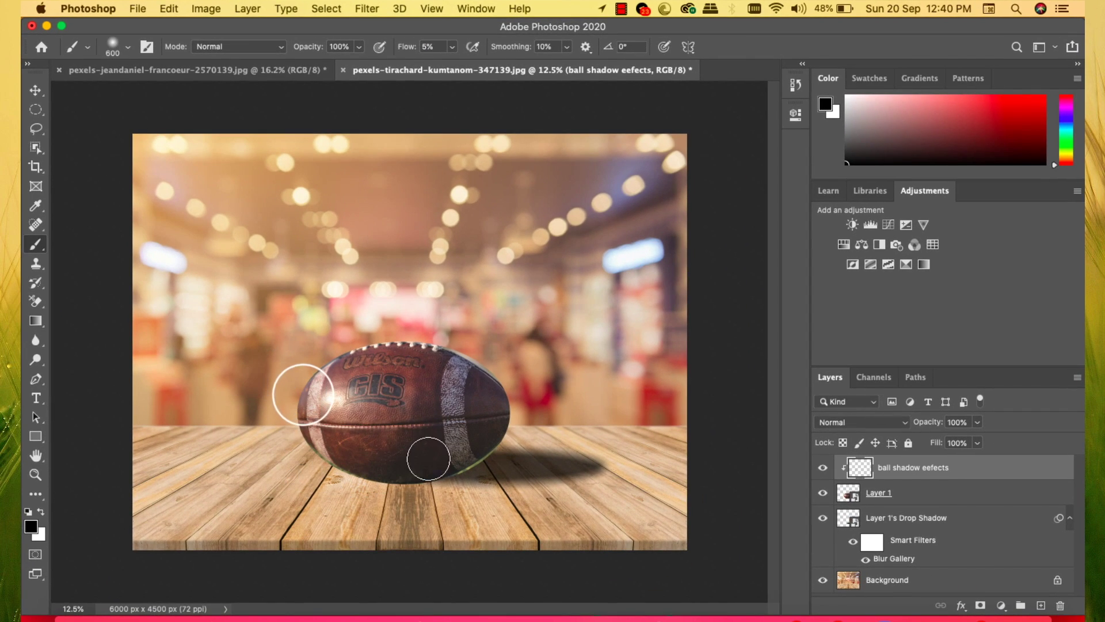
Softly paint black shading along the ball's left edge, lower-right edge and white stripe.
drag(295, 383, 299, 444)
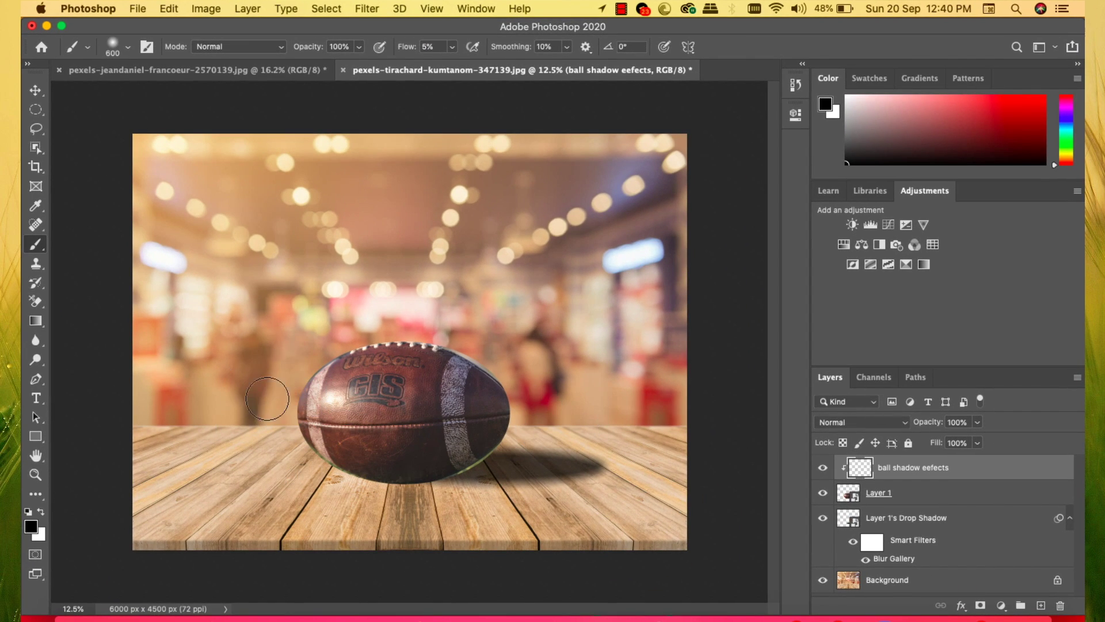
mouse_move(489, 436)
mouse_down()
mouse_move(456, 486)
mouse_move(479, 437)
mouse_move(505, 431)
mouse_move(521, 377)
mouse_up()
mouse_move(610, 315)
mouse_down()
mouse_move(486, 444)
mouse_move(461, 452)
mouse_up()
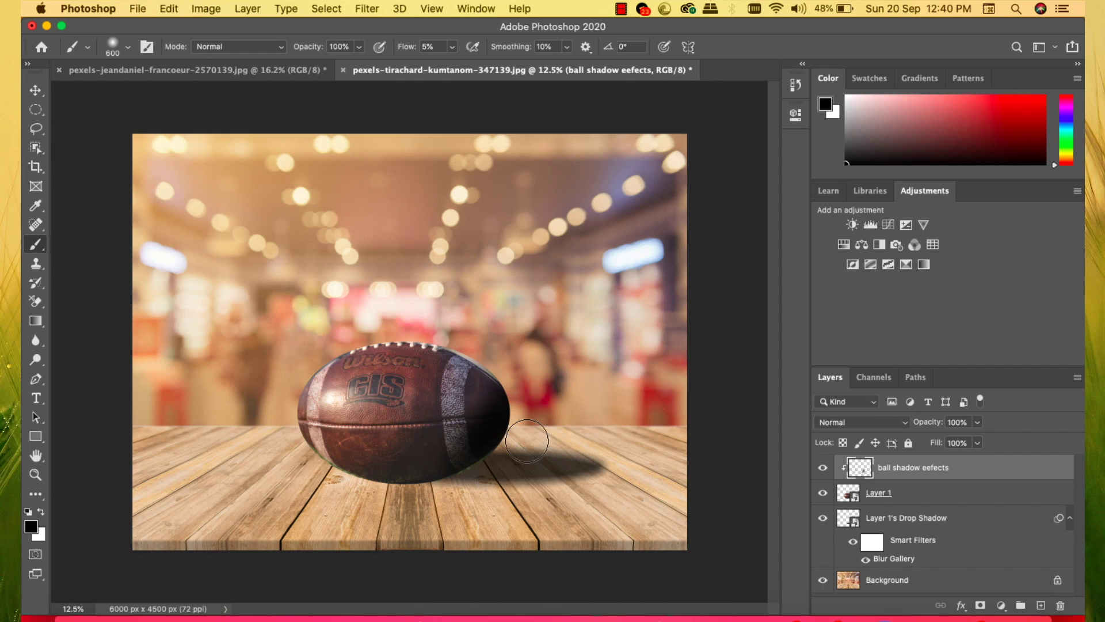
click(36, 90)
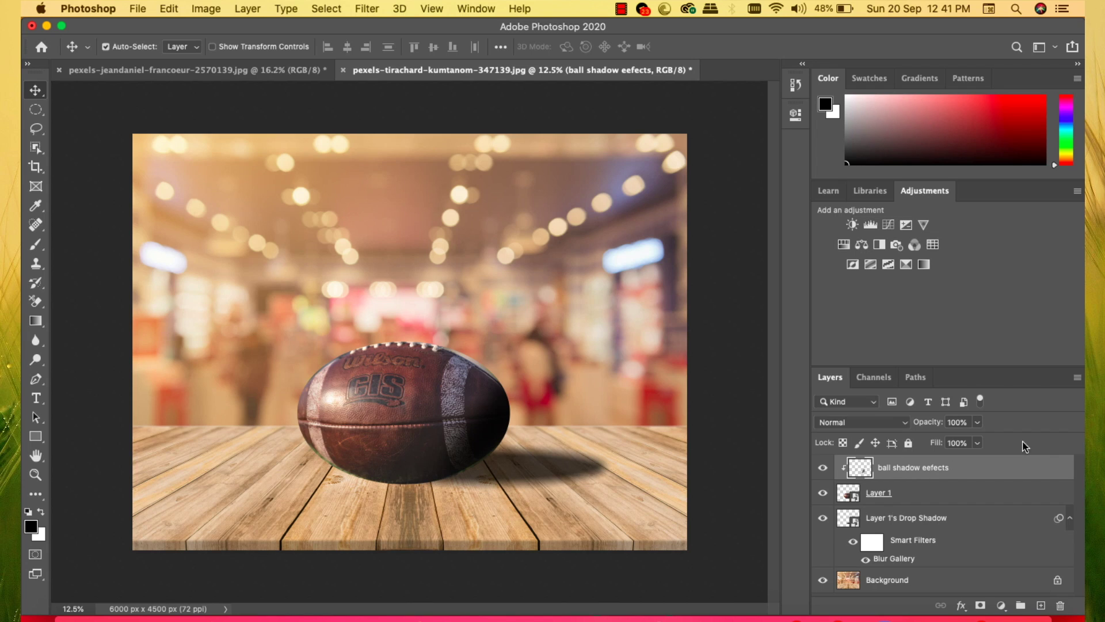
Save the composite locally as a progressive JPEG named 'shadow' in the shadows folder at quality 8 (High).
click(151, 7)
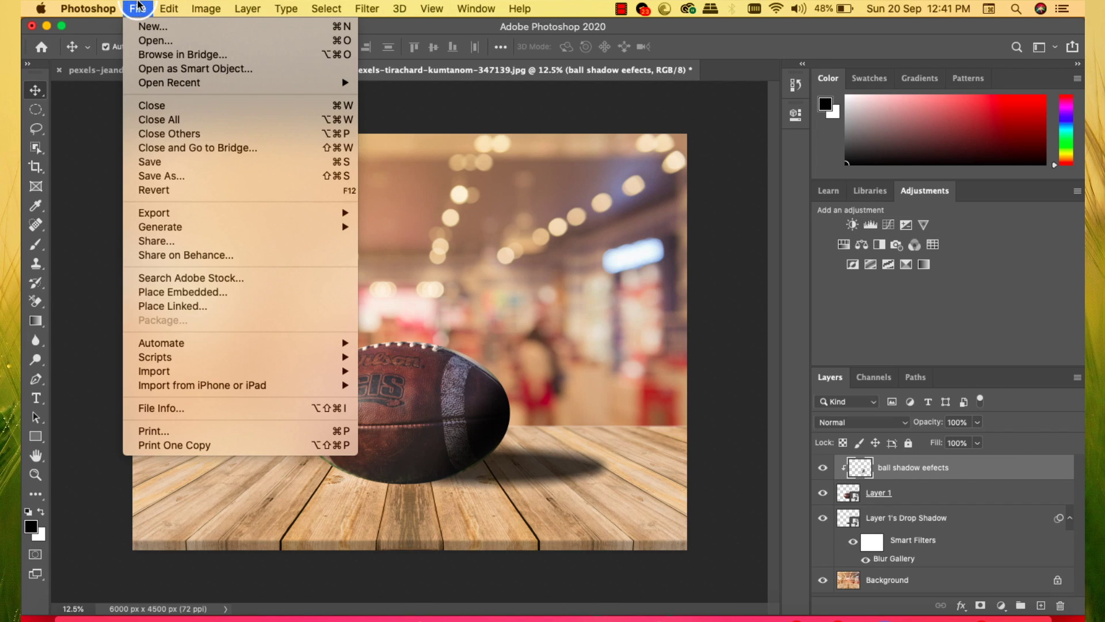
click(173, 177)
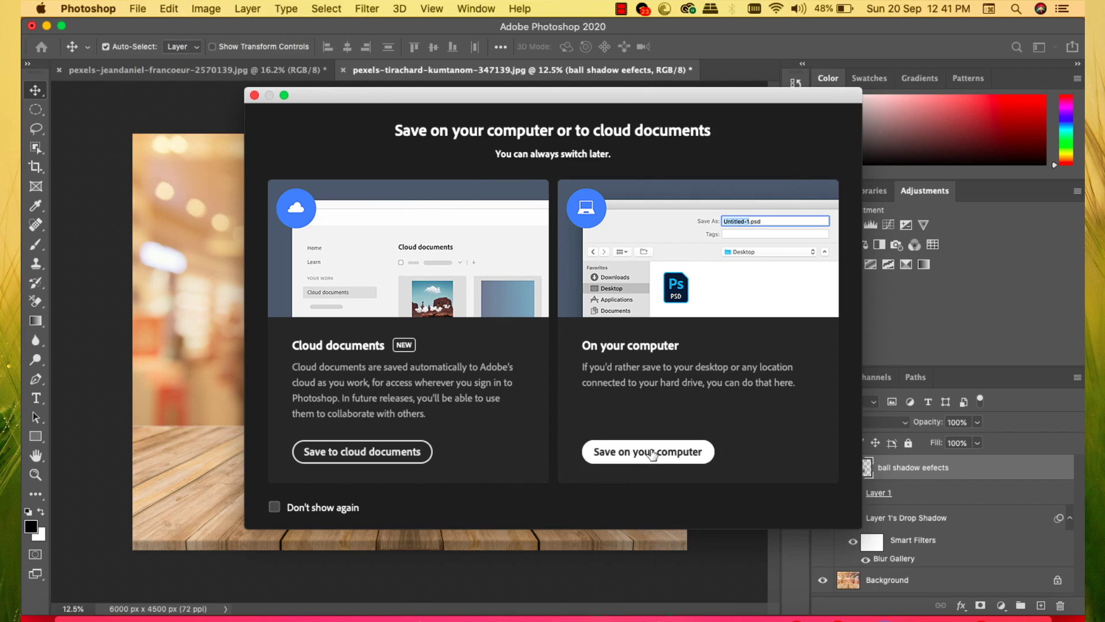
click(647, 450)
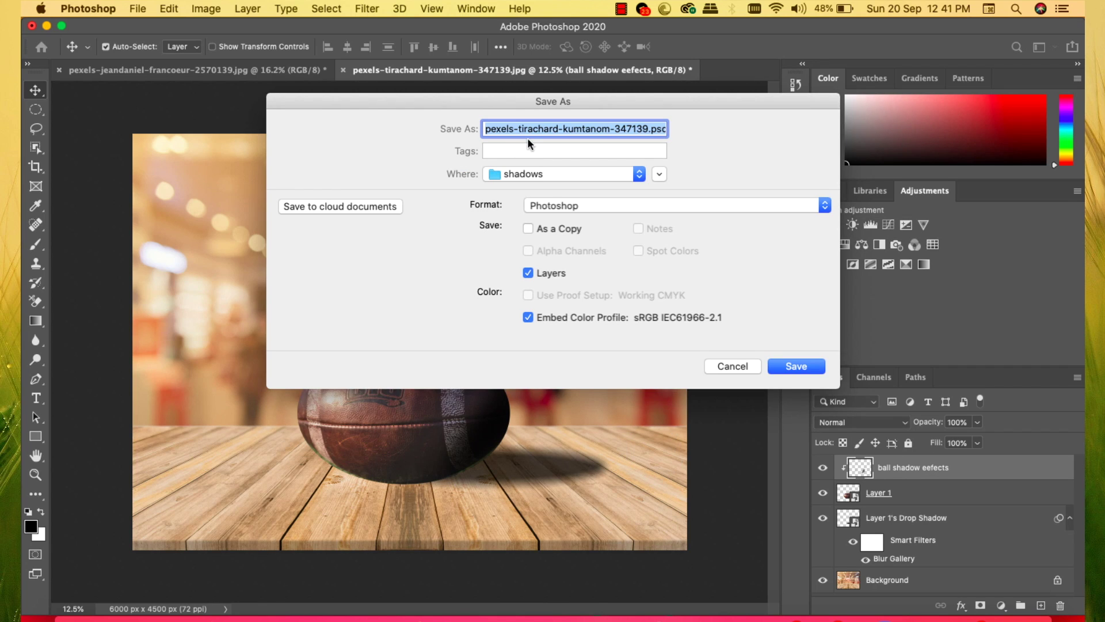
text(shadow)
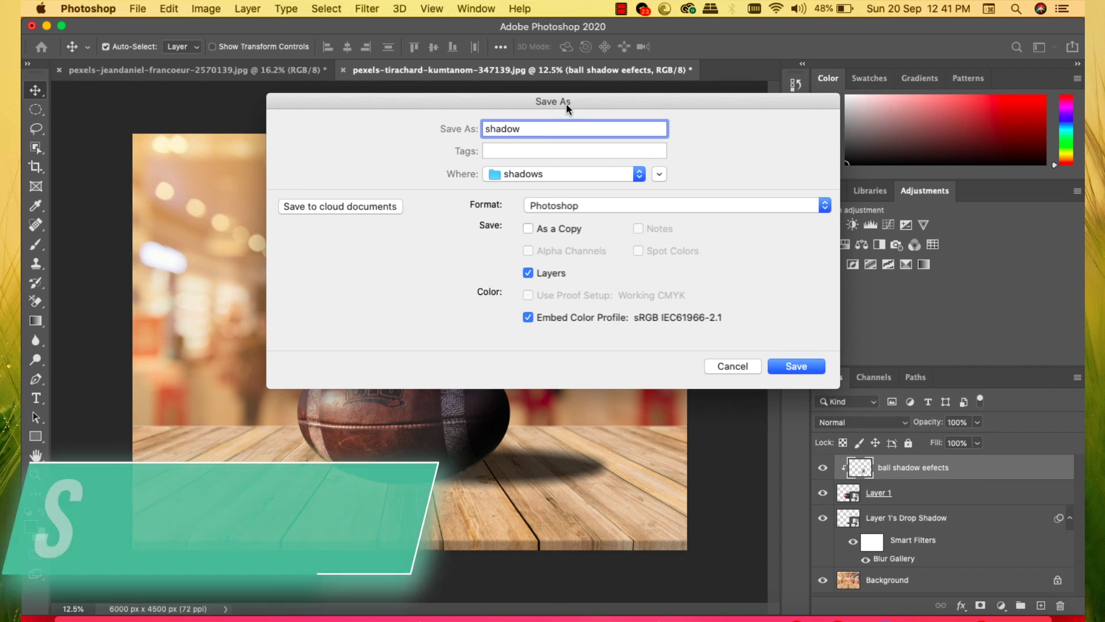
click(609, 205)
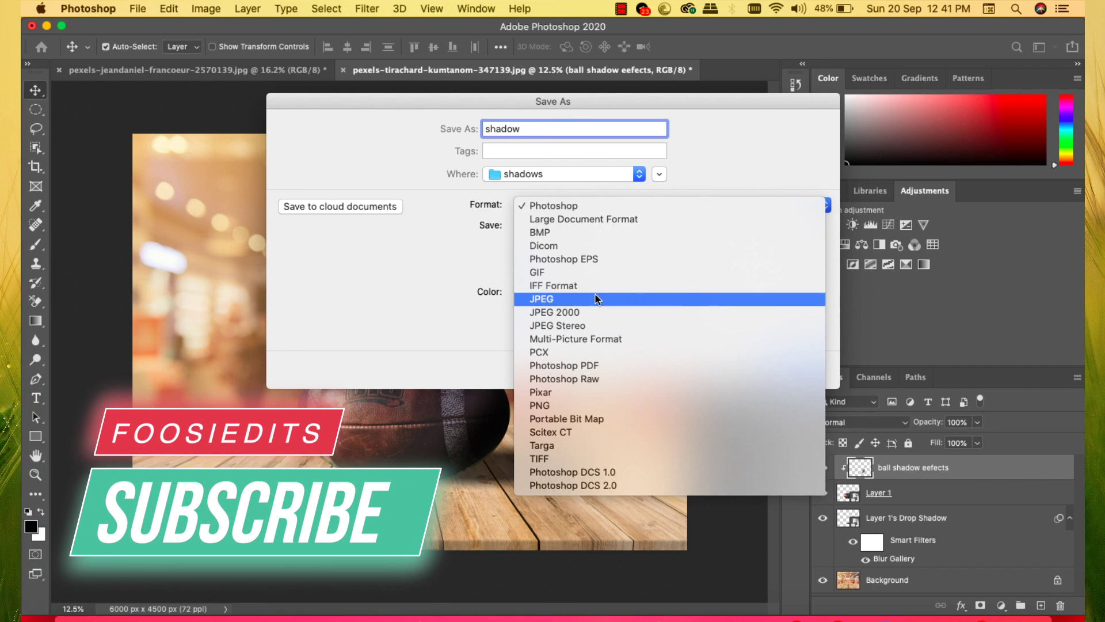
click(598, 299)
click(800, 366)
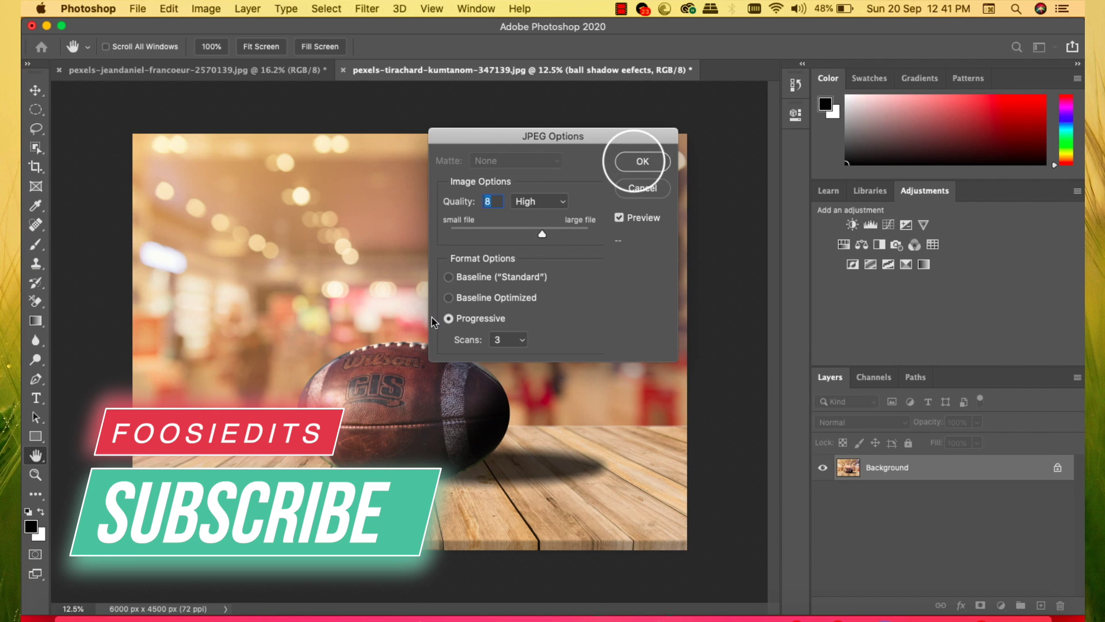
click(642, 162)
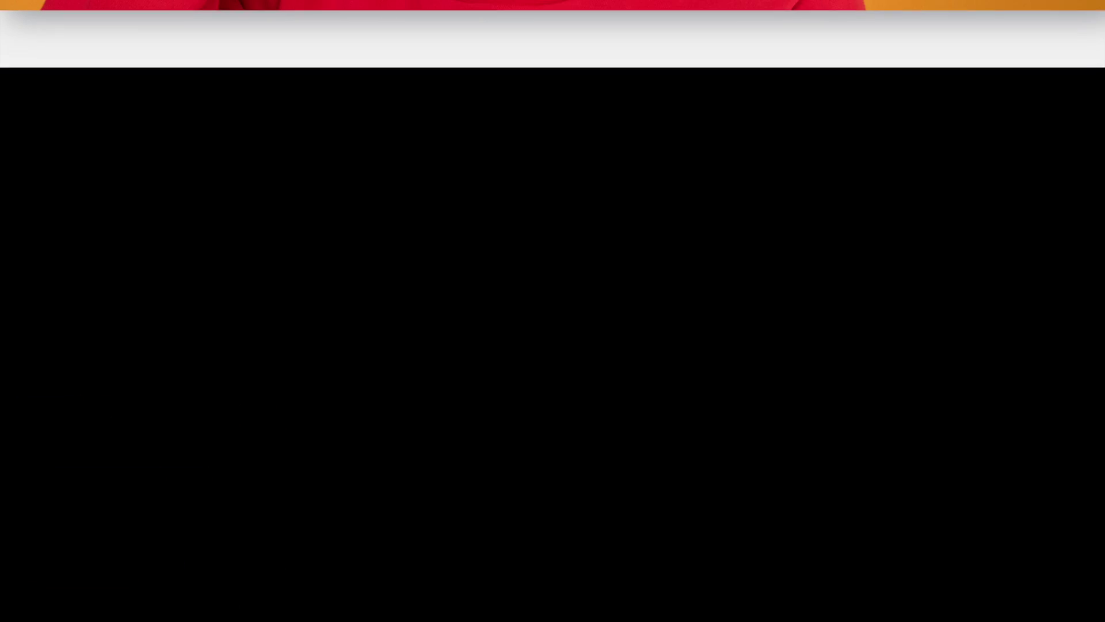